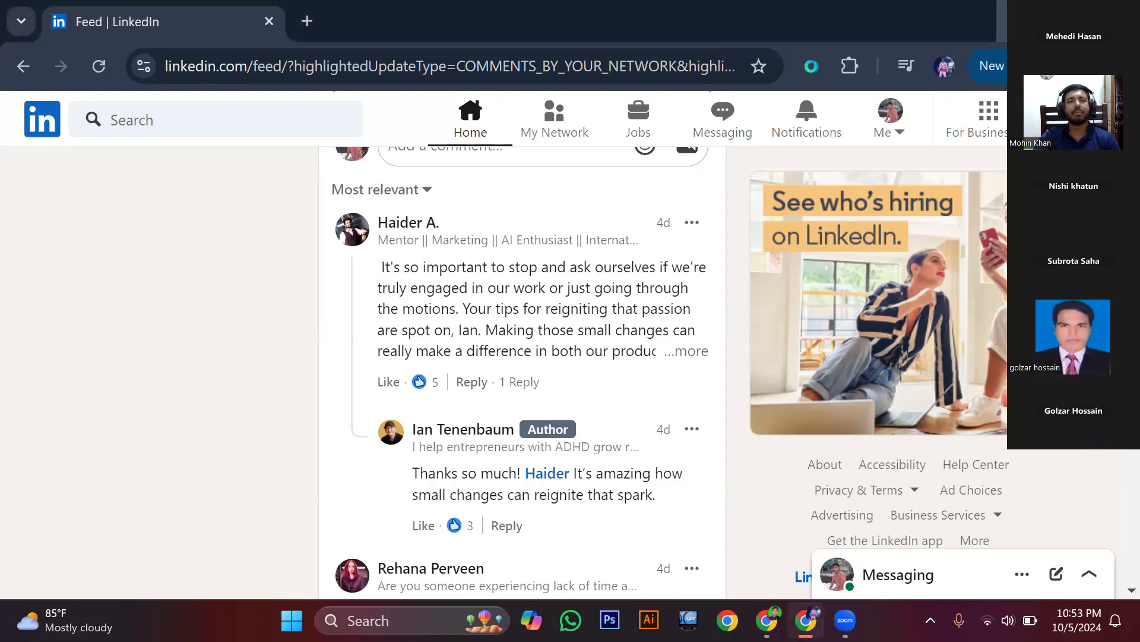
Switch to the browser window showing the Fiverr seller profile and review the profile card and active gig.
{"action": "key", "text": "super+d"}
{"action": "key", "text": "alt+Tab"}
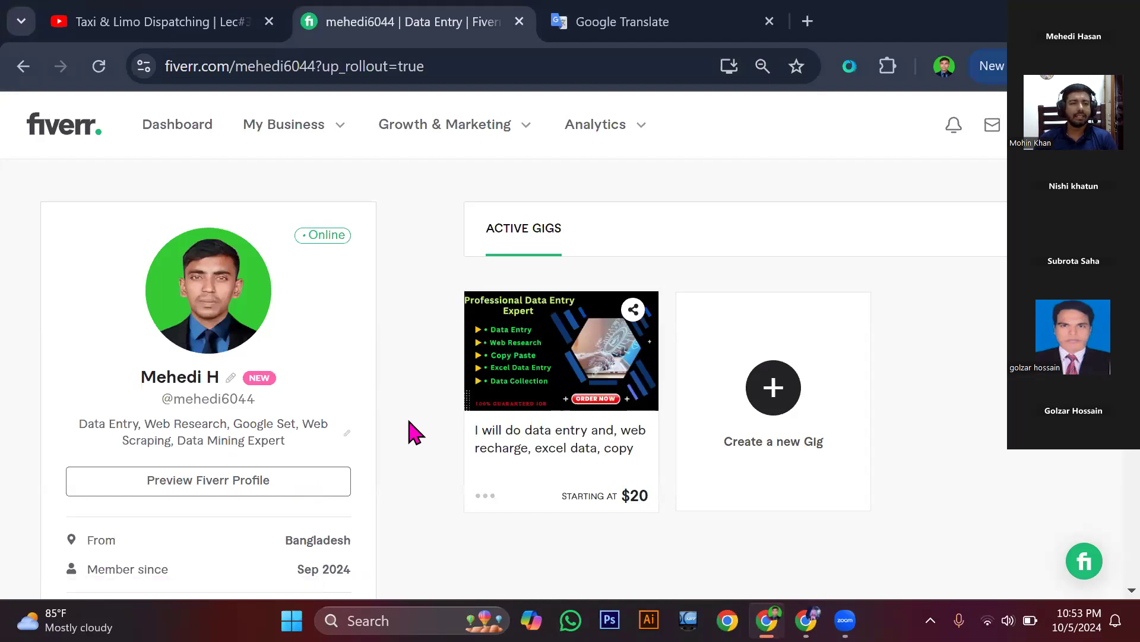
{"action": "scroll", "coordinate": [343, 416], "scroll_direction": "down", "scroll_amount": 2}
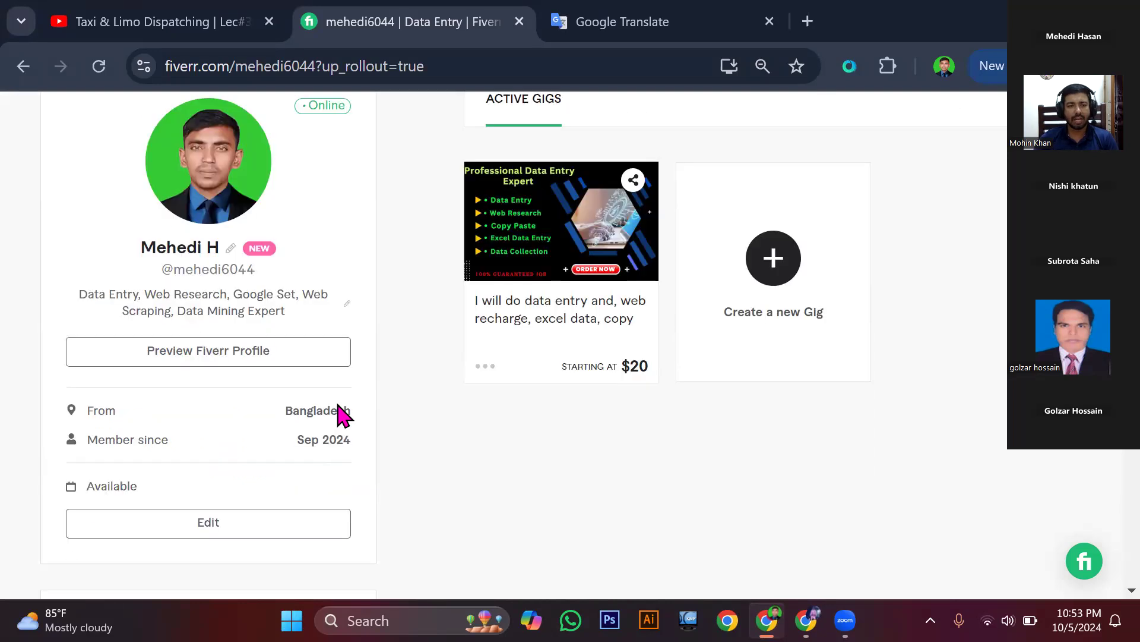
{"action": "scroll", "coordinate": [338, 415], "scroll_direction": "down", "scroll_amount": 2}
{"action": "scroll", "coordinate": [338, 415], "scroll_direction": "up", "scroll_amount": 4}
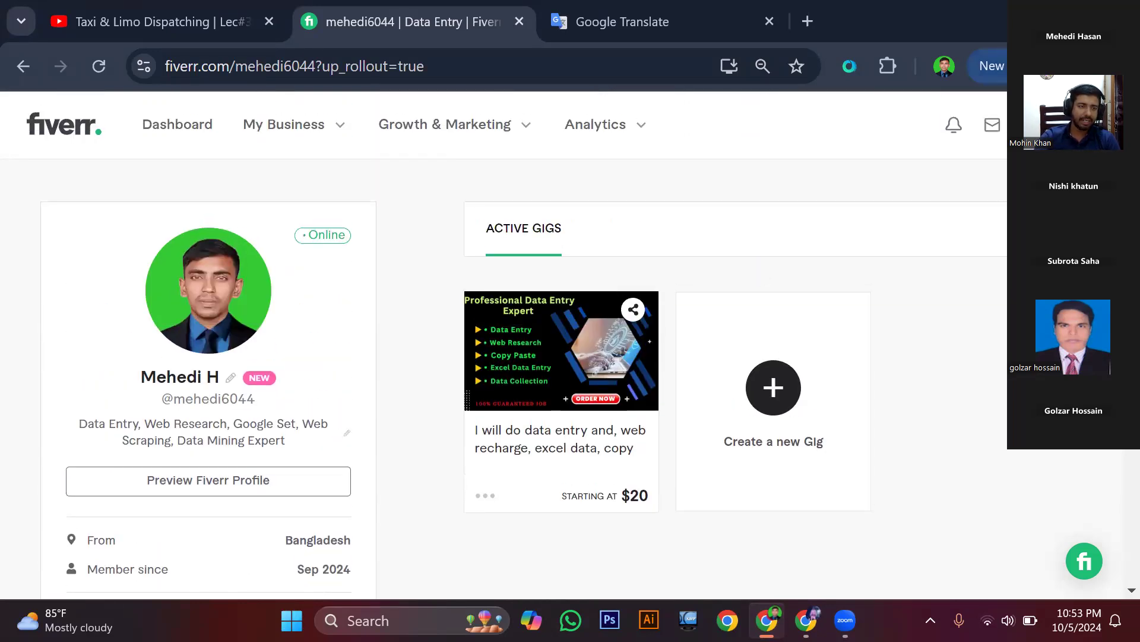
{"action": "scroll", "coordinate": [713, 214], "scroll_direction": "down", "scroll_amount": 1}
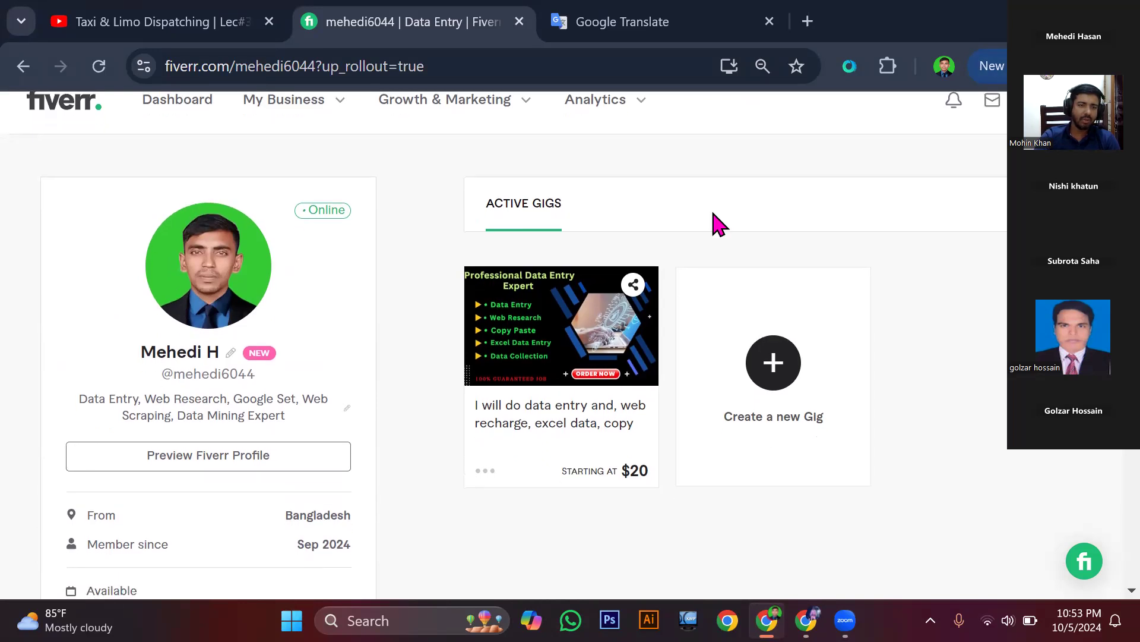
{"action": "scroll", "coordinate": [715, 222], "scroll_direction": "down", "scroll_amount": 1}
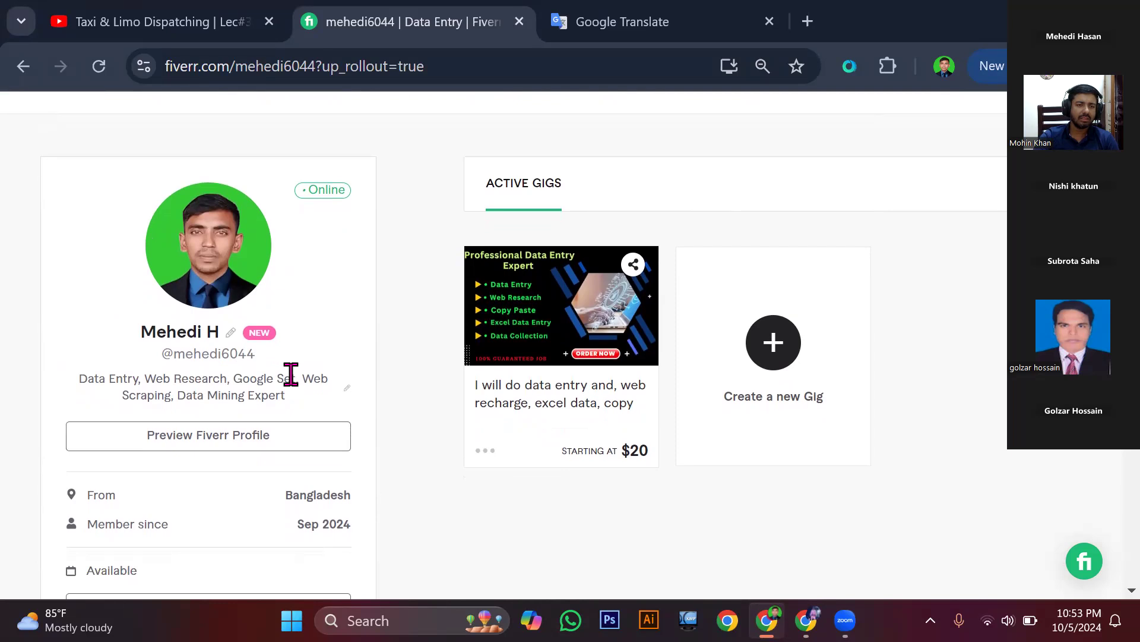
Open the profile tagline for editing, read through its full text, and cancel the edit.
{"action": "left_click", "coordinate": [345, 390]}
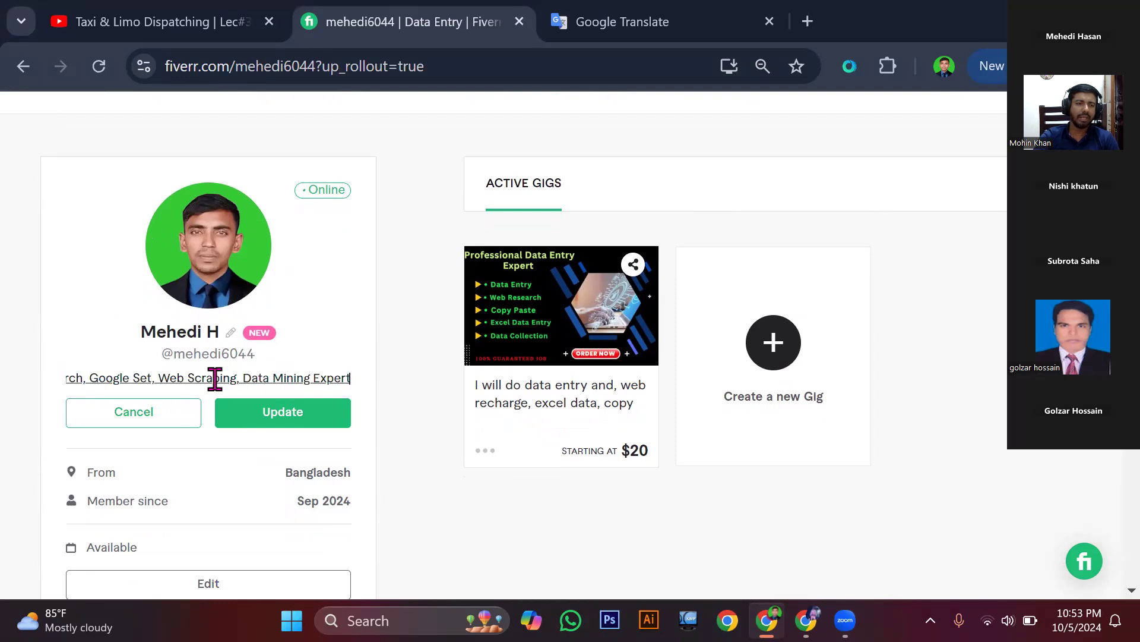
{"action": "left_click", "coordinate": [150, 378]}
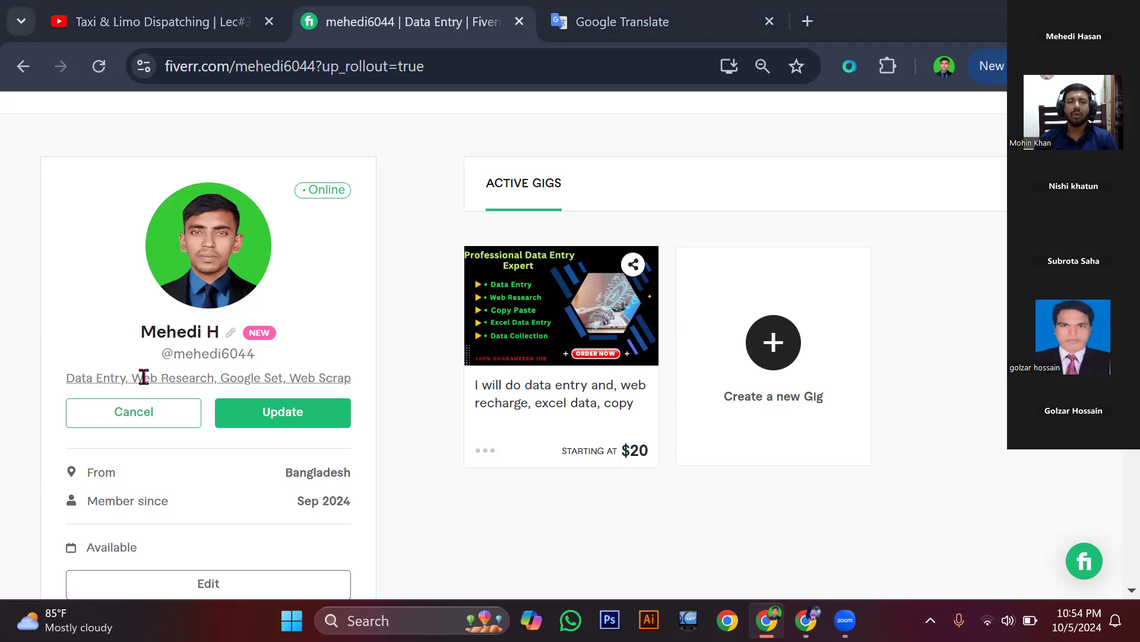
{"action": "left_click", "coordinate": [280, 377]}
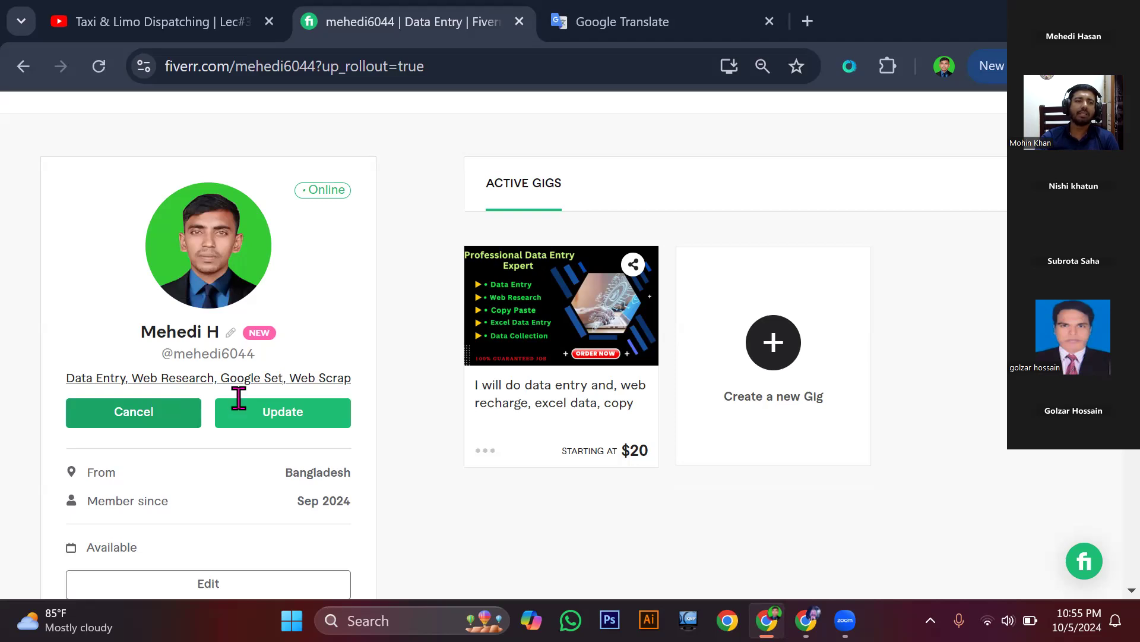
{"action": "left_click", "coordinate": [161, 418]}
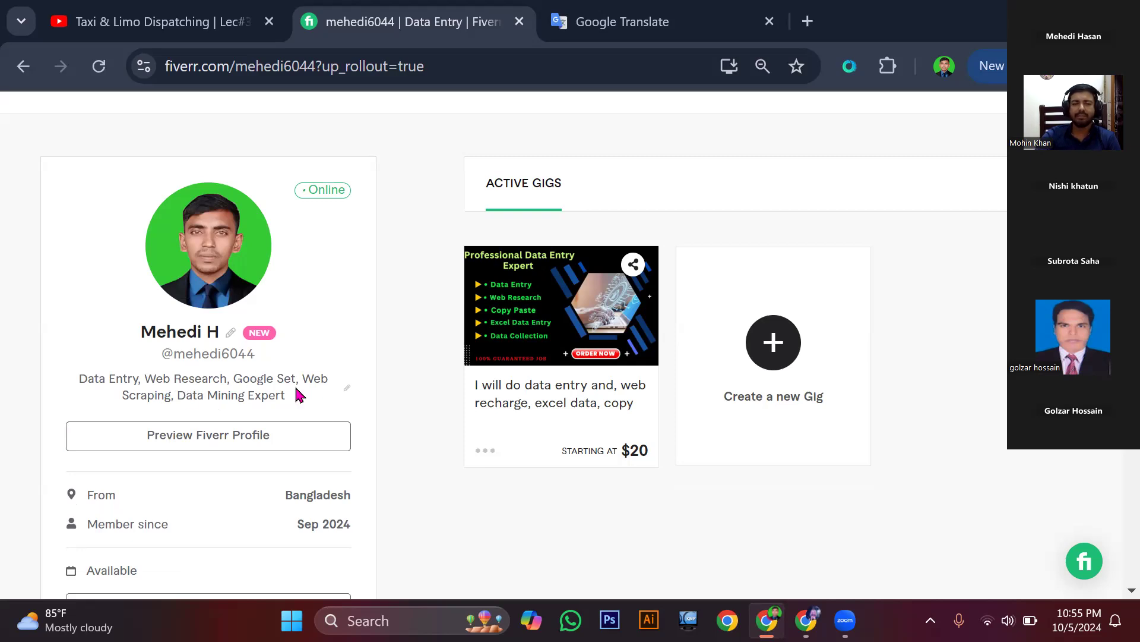
Examine the availability, intro video, portfolio and Learn from Fiverr sections of the seller profile.
{"action": "scroll", "coordinate": [298, 395], "scroll_direction": "down", "scroll_amount": 4}
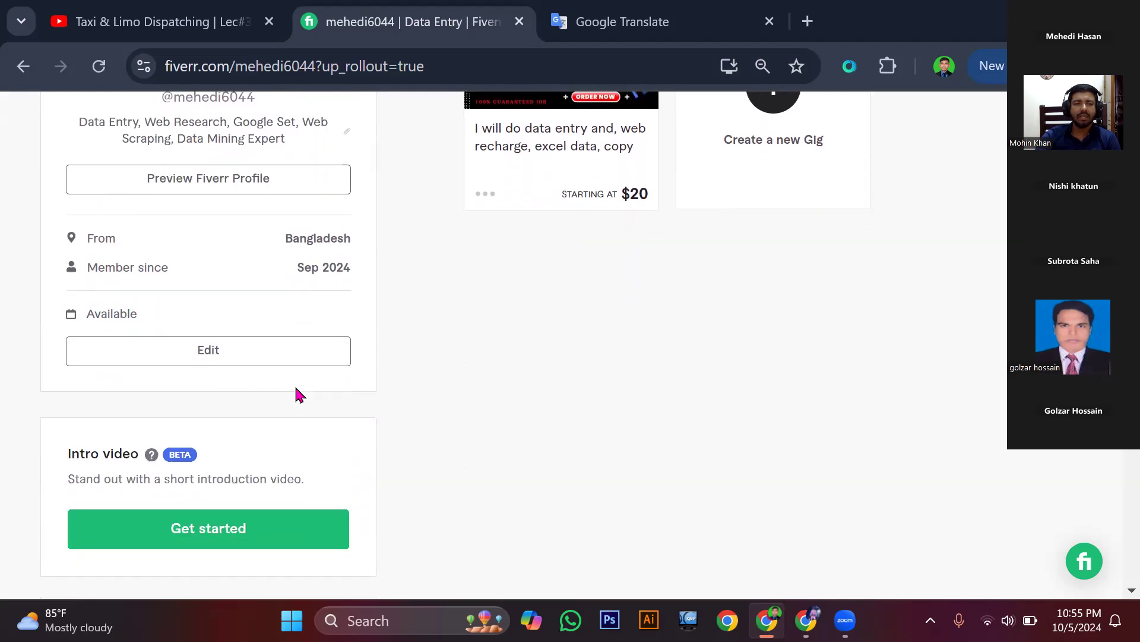
{"action": "scroll", "coordinate": [298, 395], "scroll_direction": "down", "scroll_amount": 1}
{"action": "scroll", "coordinate": [299, 395], "scroll_direction": "down", "scroll_amount": 1}
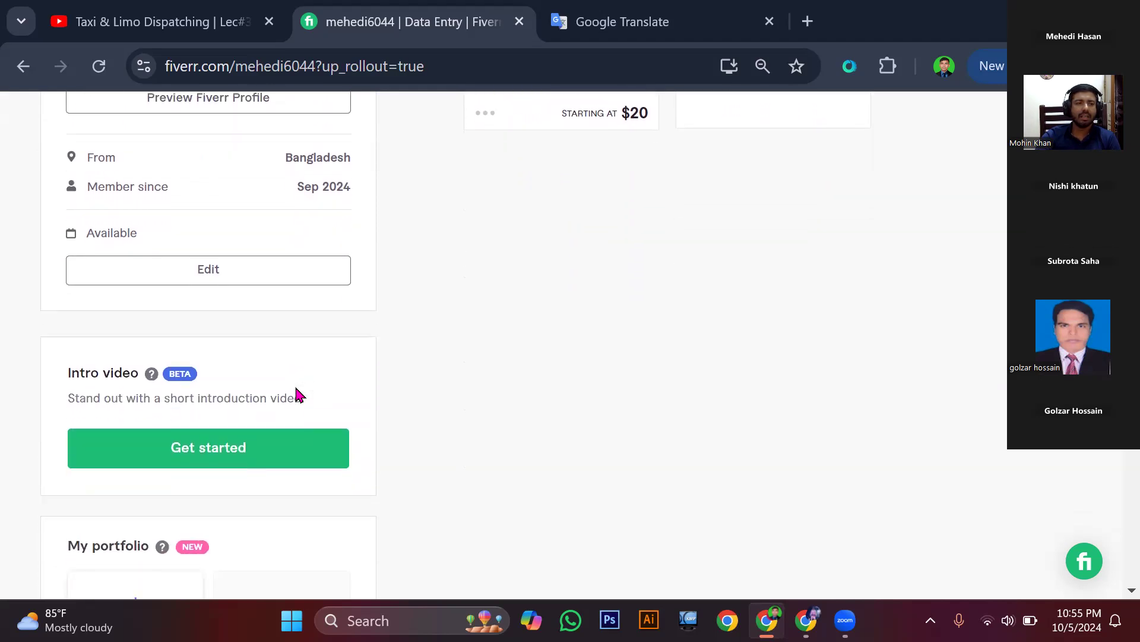
{"action": "scroll", "coordinate": [299, 395], "scroll_direction": "down", "scroll_amount": 3}
{"action": "scroll", "coordinate": [299, 395], "scroll_direction": "down", "scroll_amount": 4}
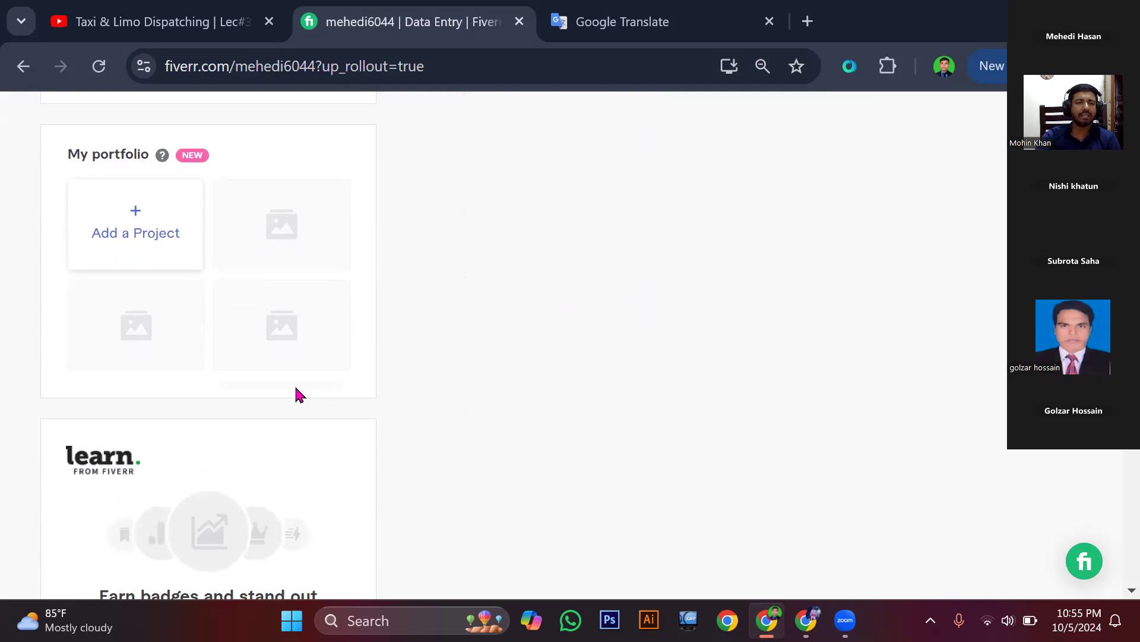
{"action": "scroll", "coordinate": [296, 389], "scroll_direction": "down", "scroll_amount": 1}
{"action": "scroll", "coordinate": [296, 389], "scroll_direction": "up", "scroll_amount": 1}
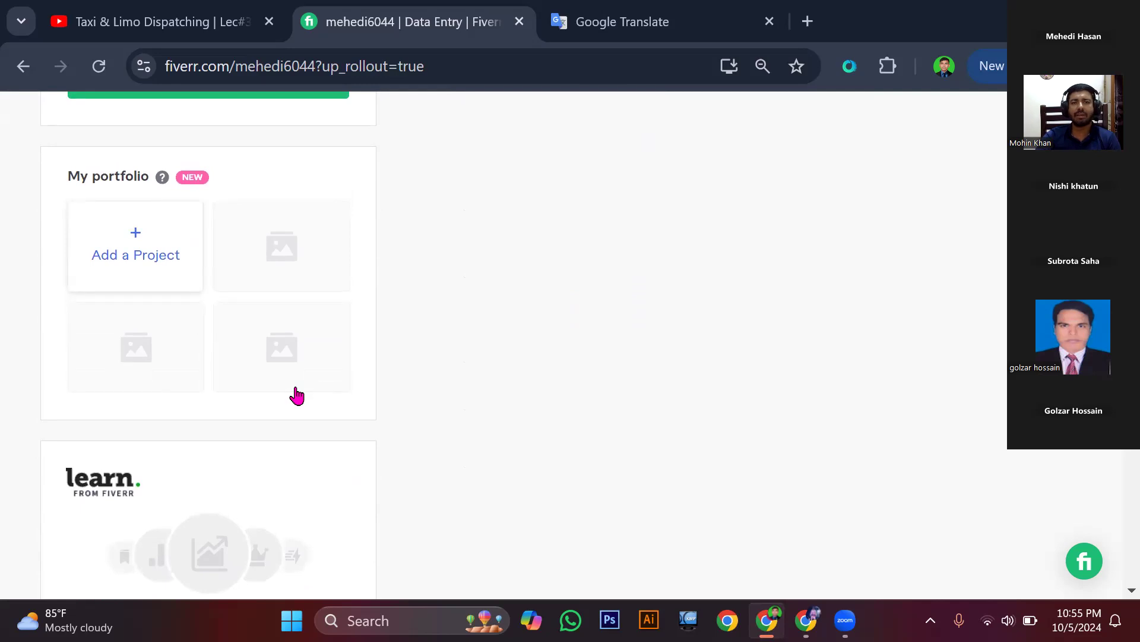
{"action": "scroll", "coordinate": [297, 395], "scroll_direction": "up", "scroll_amount": 1}
{"action": "scroll", "coordinate": [297, 395], "scroll_direction": "up", "scroll_amount": 1}
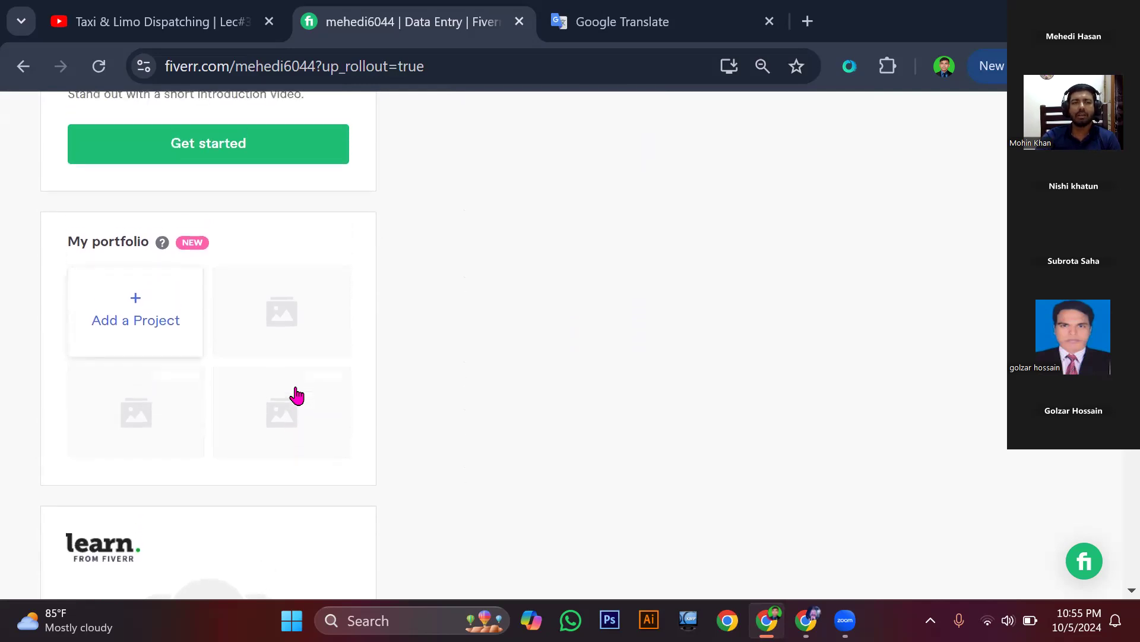
{"action": "scroll", "coordinate": [297, 395], "scroll_direction": "up", "scroll_amount": 1}
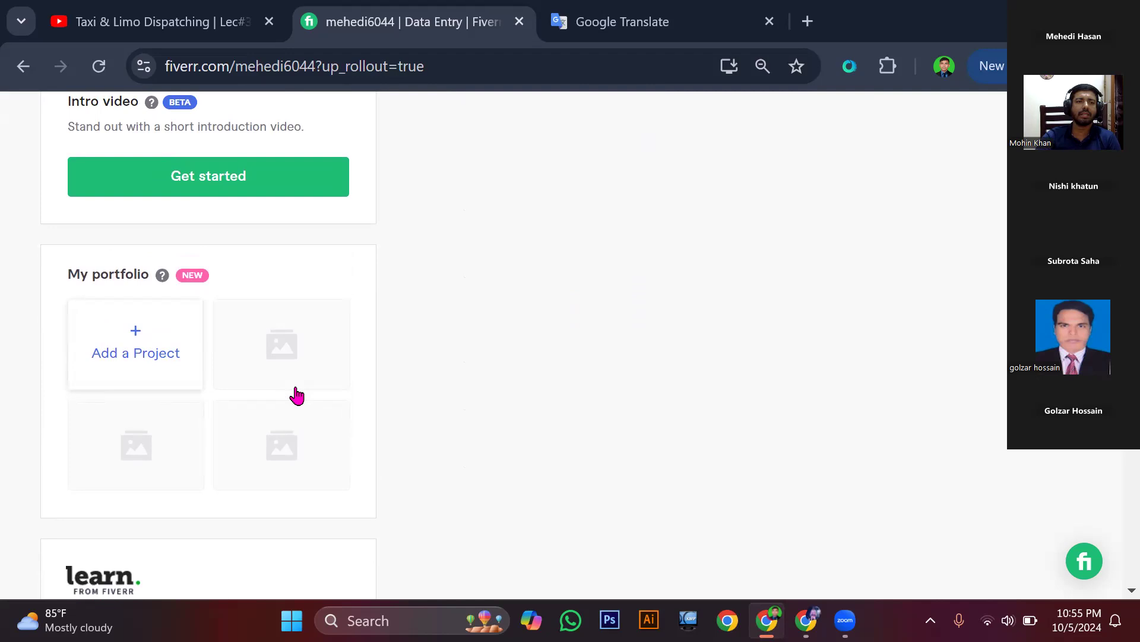
{"action": "scroll", "coordinate": [297, 395], "scroll_direction": "up", "scroll_amount": 2}
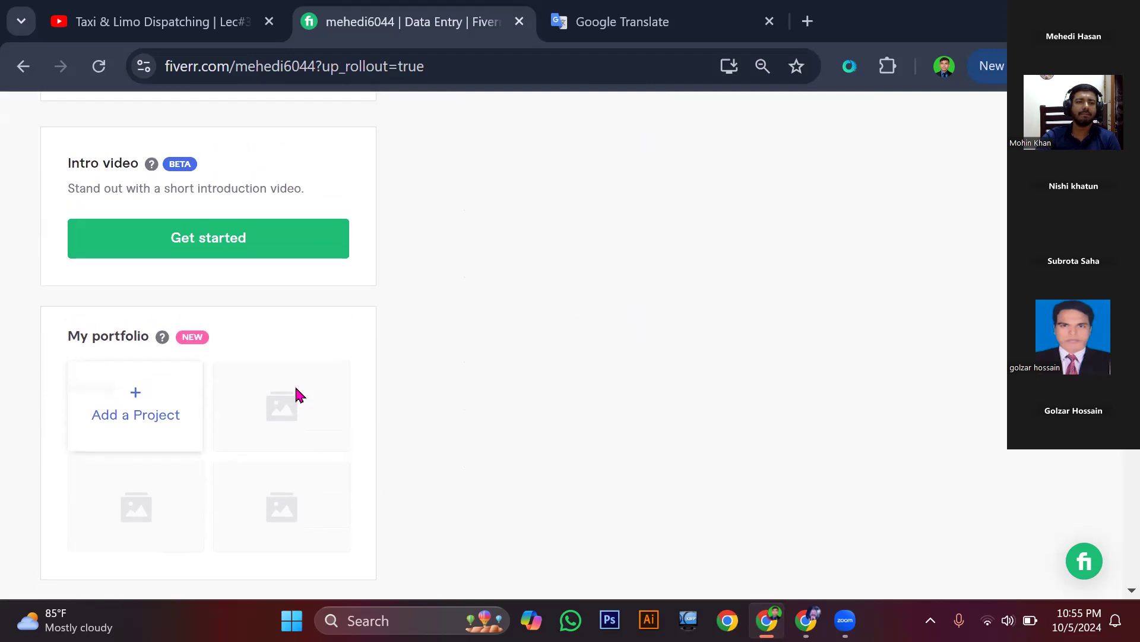
{"action": "scroll", "coordinate": [303, 398], "scroll_direction": "up", "scroll_amount": 1}
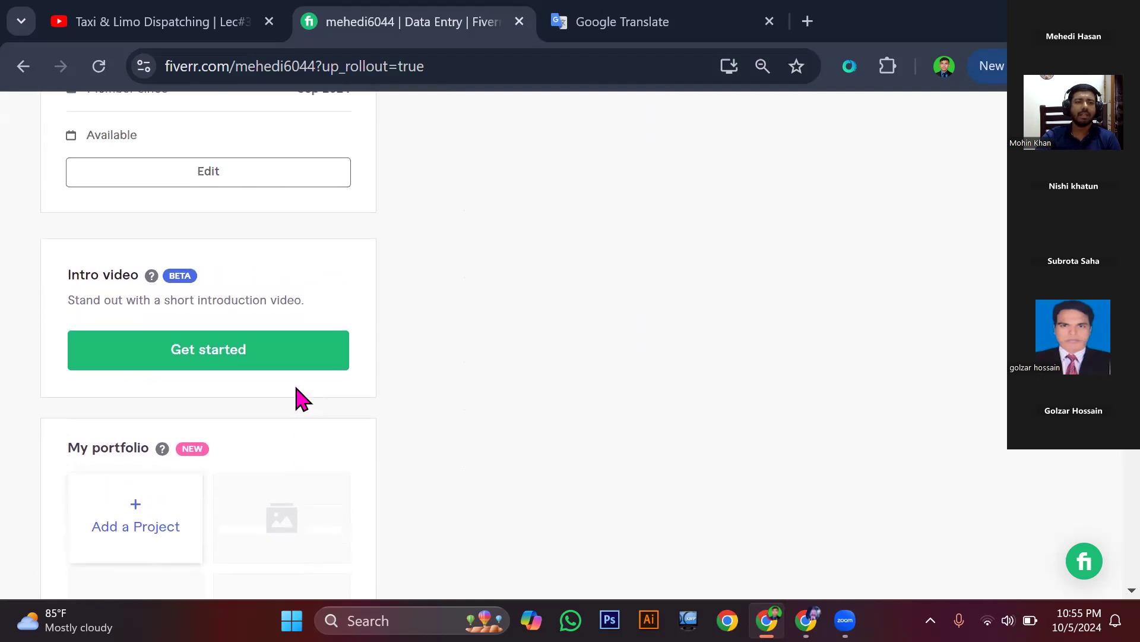
{"action": "scroll", "coordinate": [297, 389], "scroll_direction": "up", "scroll_amount": 1}
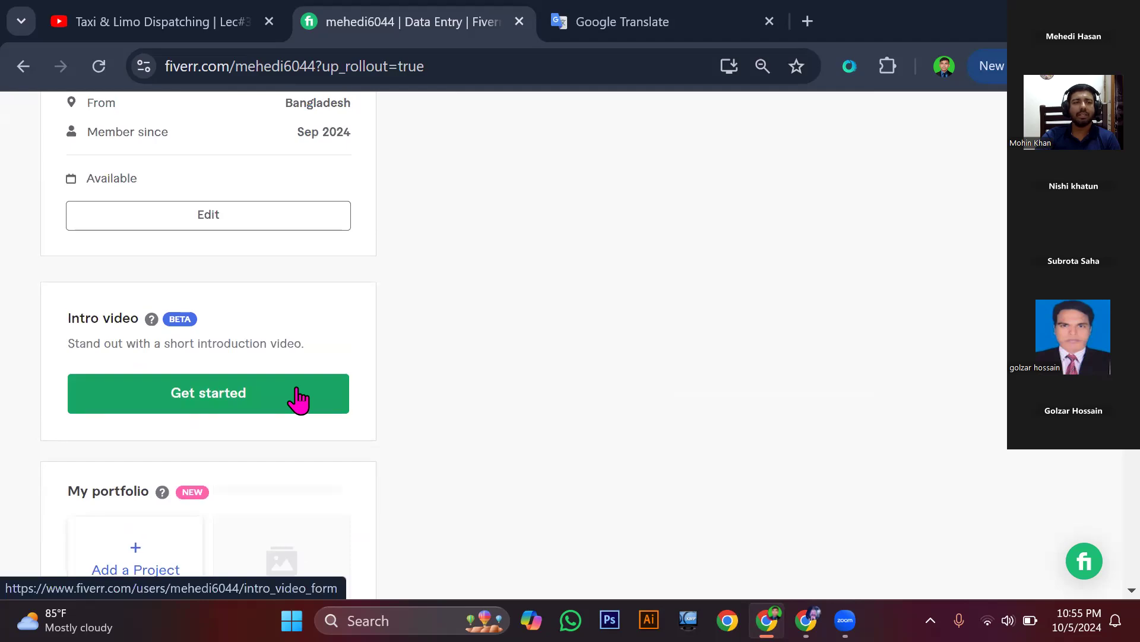
{"action": "scroll", "coordinate": [300, 399], "scroll_direction": "up", "scroll_amount": 1}
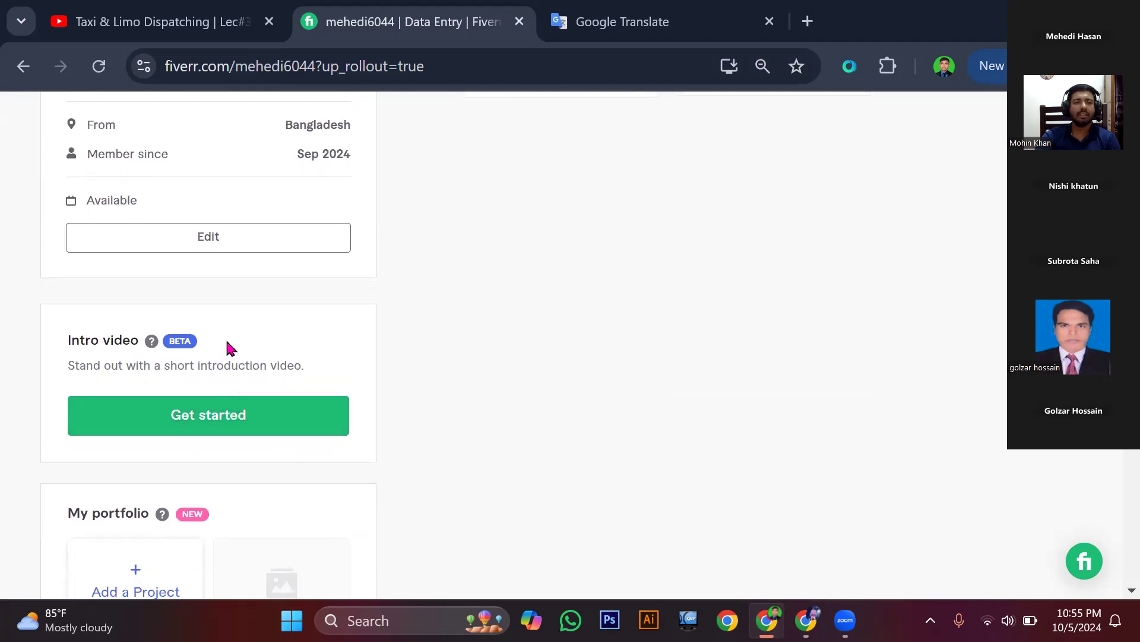
View the options for scheduling unavailable dates, close them without choosing dates, and return to the profile card.
{"action": "left_click", "coordinate": [220, 237]}
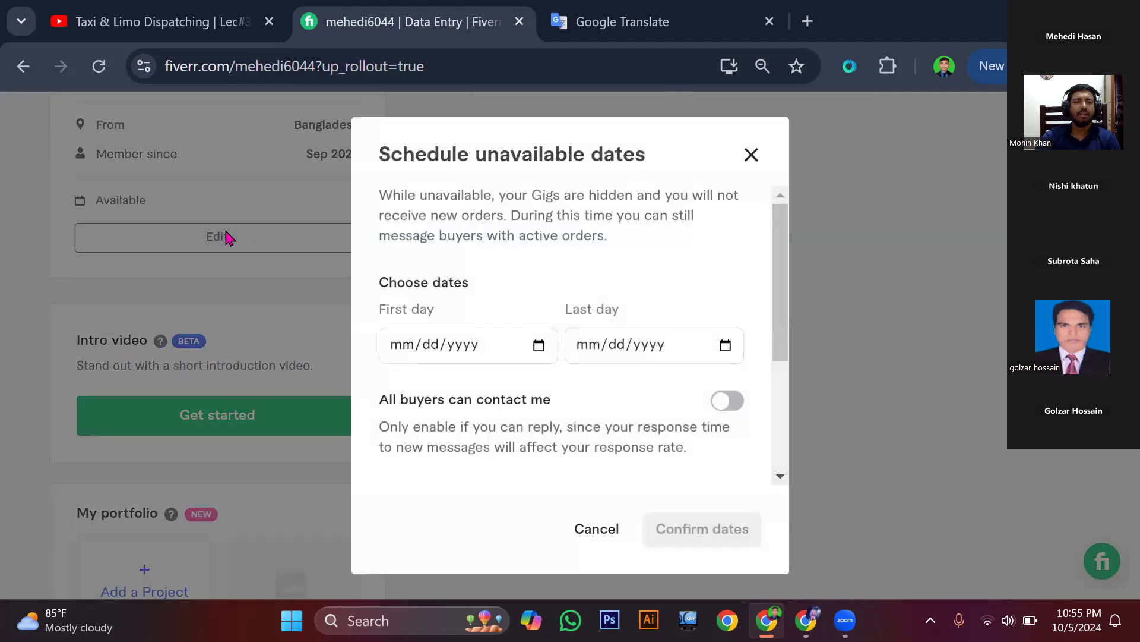
{"action": "left_click", "coordinate": [751, 156]}
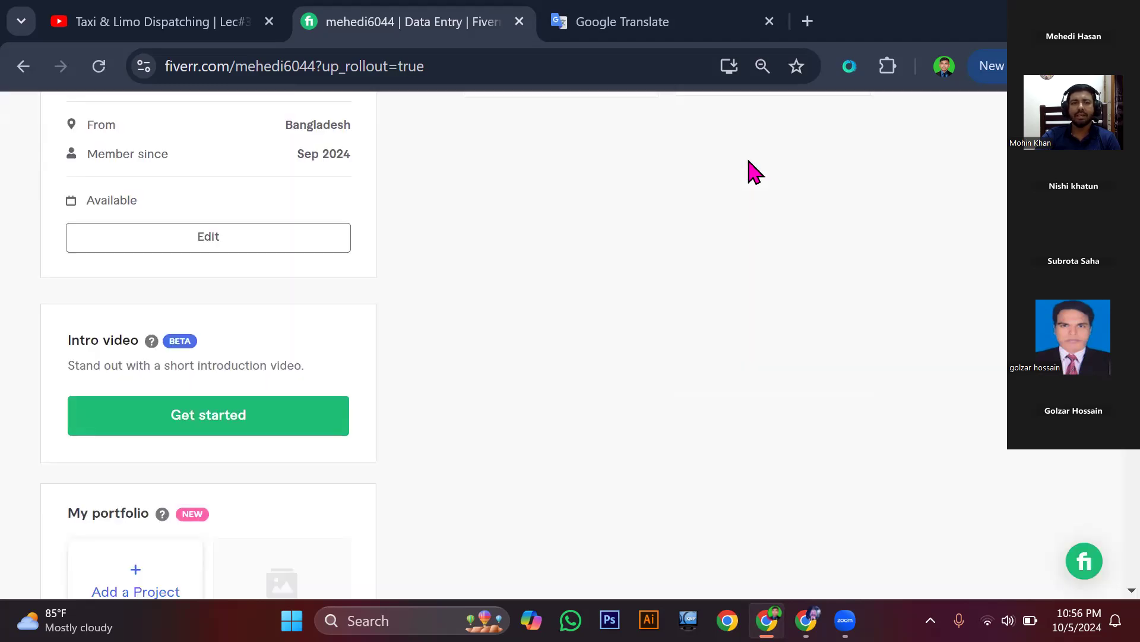
{"action": "scroll", "coordinate": [394, 389], "scroll_direction": "up", "scroll_amount": 2}
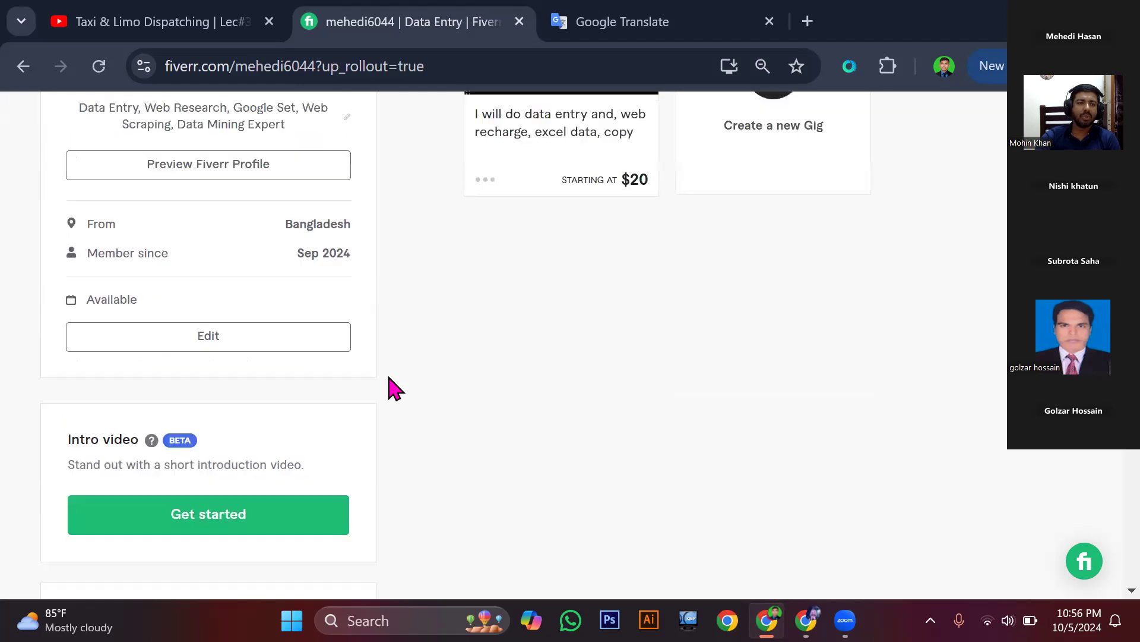
{"action": "scroll", "coordinate": [393, 389], "scroll_direction": "up", "scroll_amount": 3}
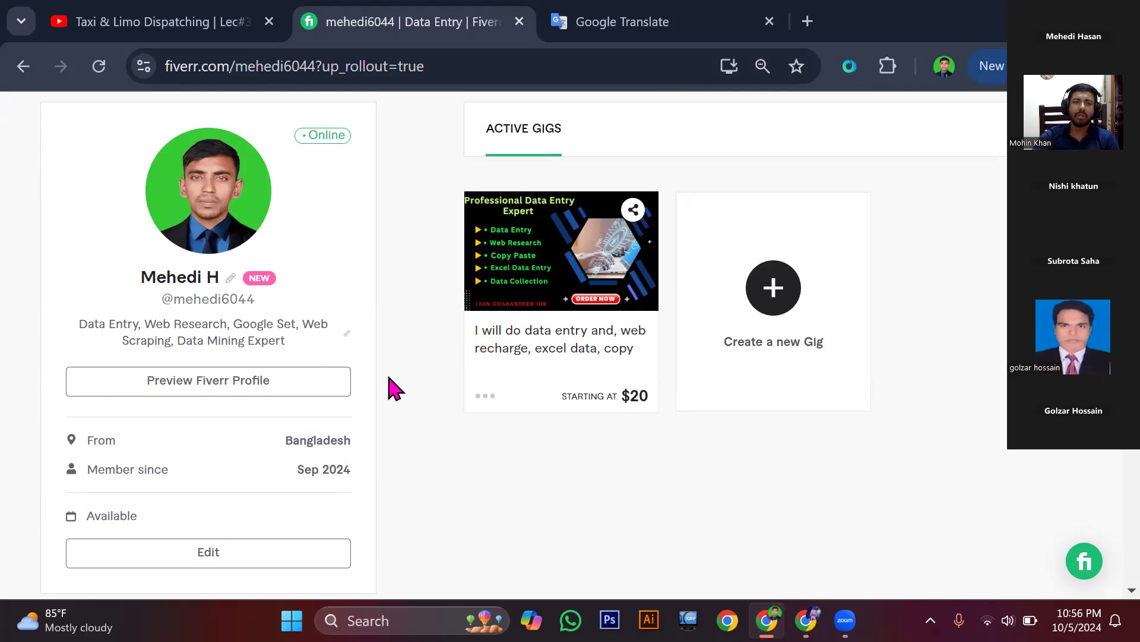
{"action": "scroll", "coordinate": [389, 379], "scroll_direction": "up", "scroll_amount": 1}
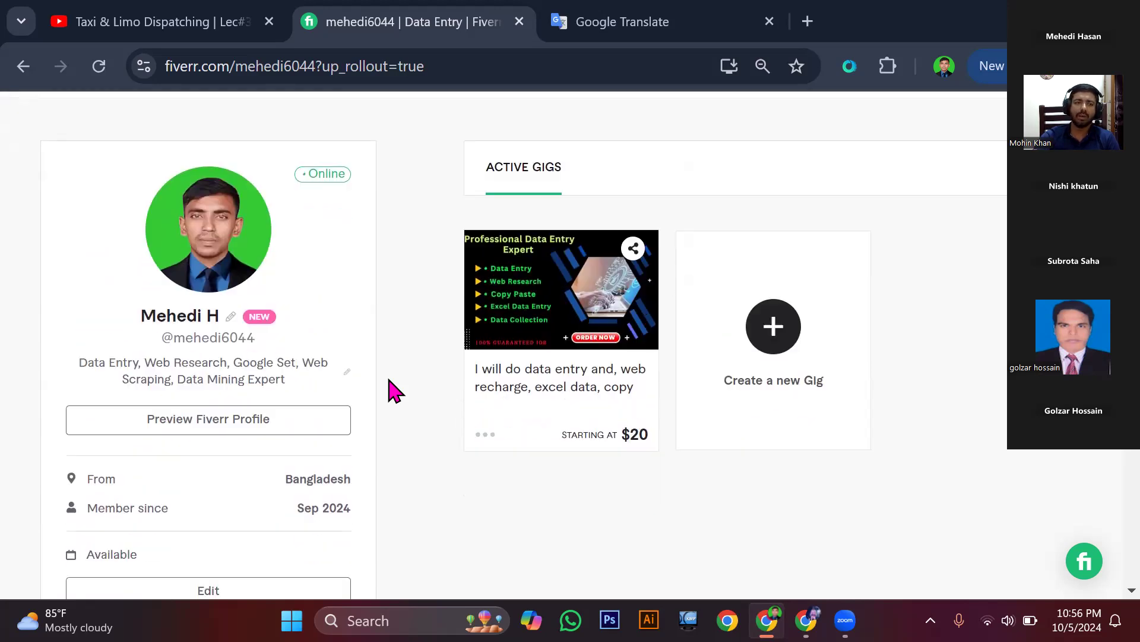
{"action": "scroll", "coordinate": [389, 380], "scroll_direction": "down", "scroll_amount": 1}
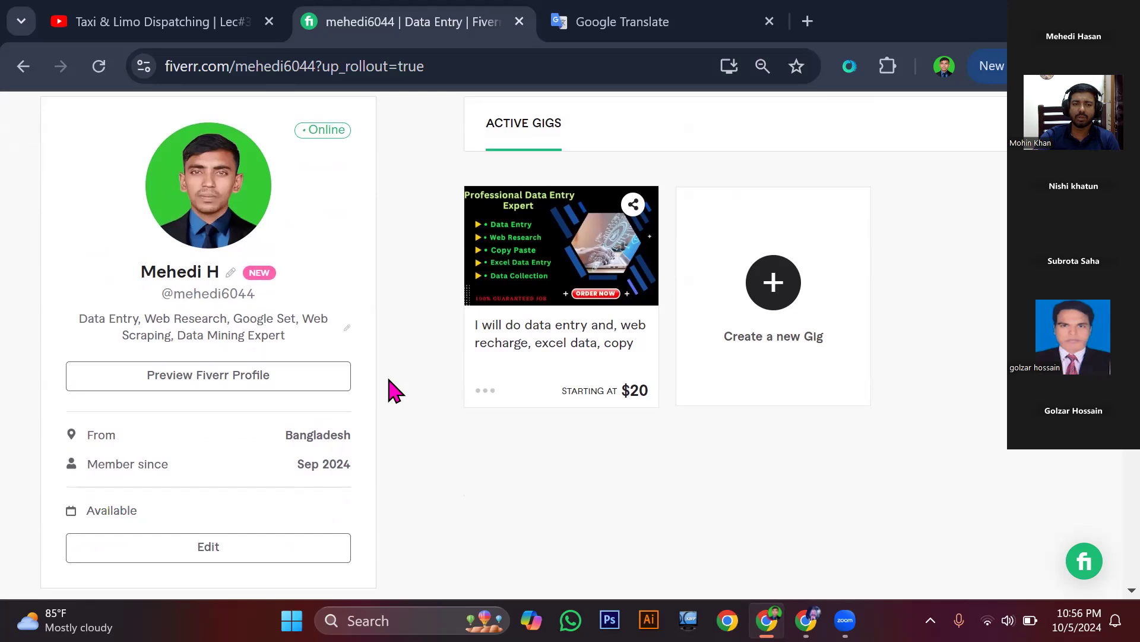
Copy the full text of the seller profile's Description section.
{"action": "scroll", "coordinate": [391, 387], "scroll_direction": "down", "scroll_amount": 3}
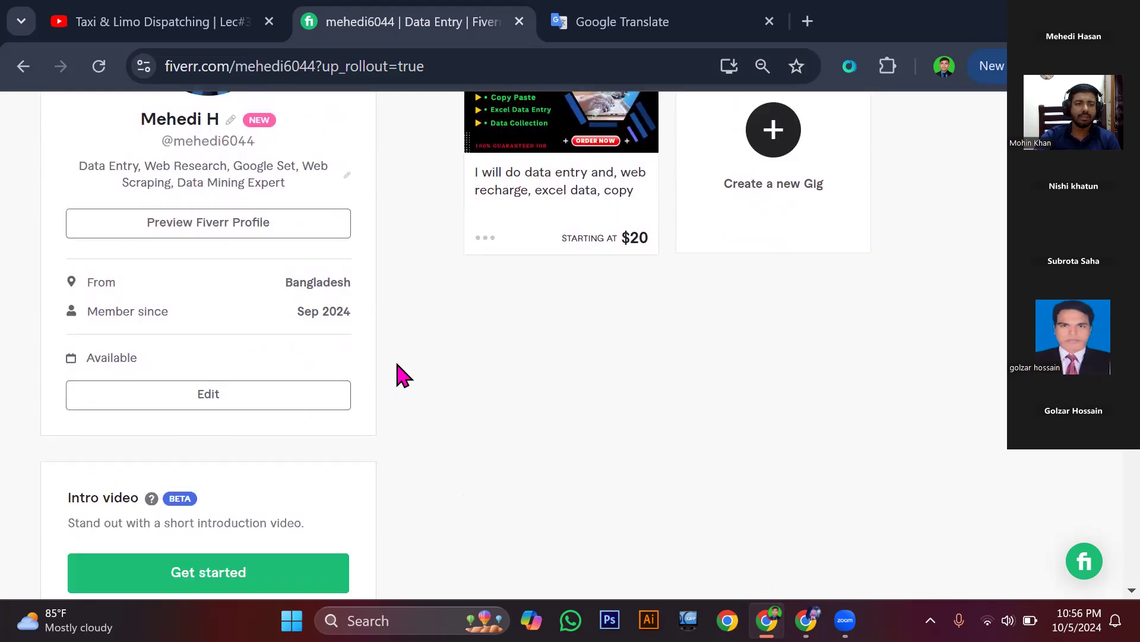
{"action": "scroll", "coordinate": [404, 376], "scroll_direction": "down", "scroll_amount": 5}
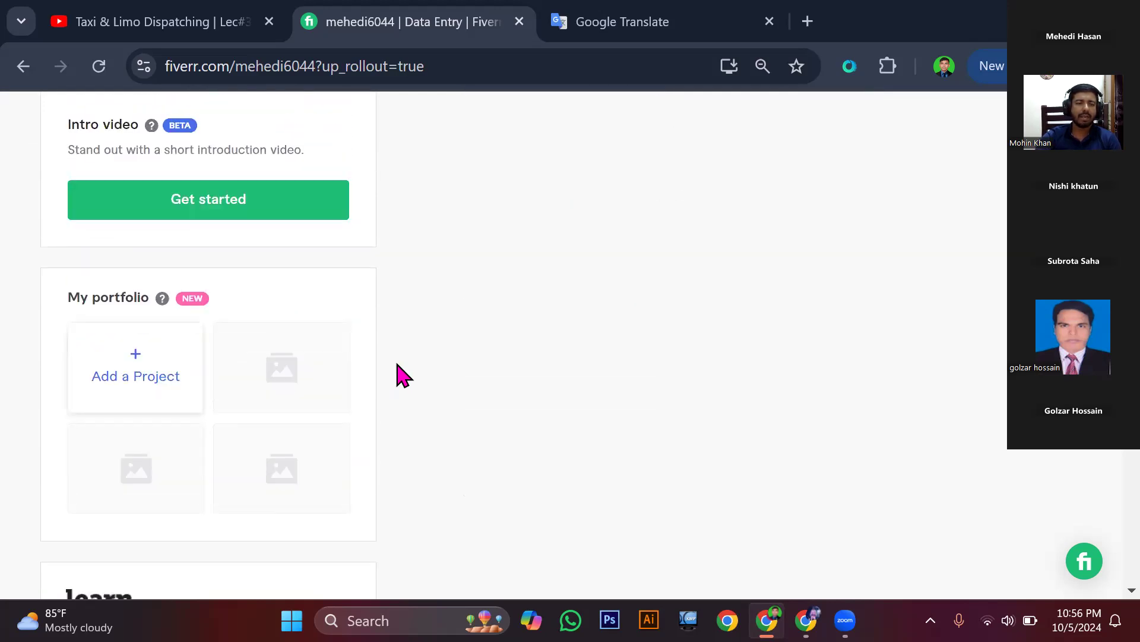
{"action": "scroll", "coordinate": [404, 375], "scroll_direction": "down", "scroll_amount": 3}
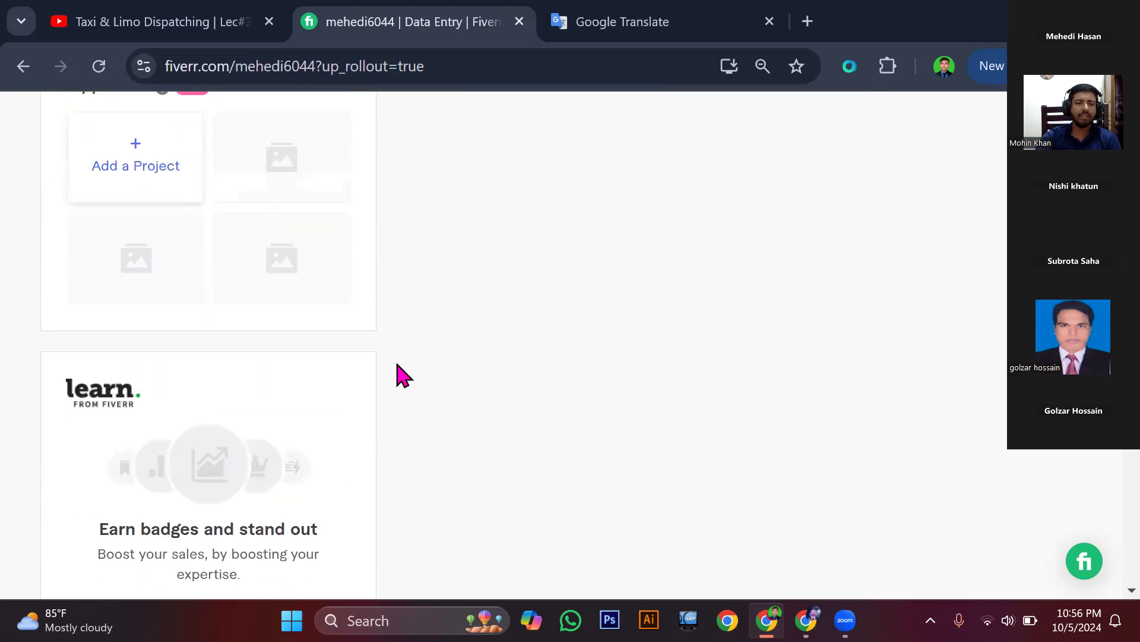
{"action": "scroll", "coordinate": [404, 375], "scroll_direction": "down", "scroll_amount": 3}
{"action": "scroll", "coordinate": [405, 375], "scroll_direction": "down", "scroll_amount": 1}
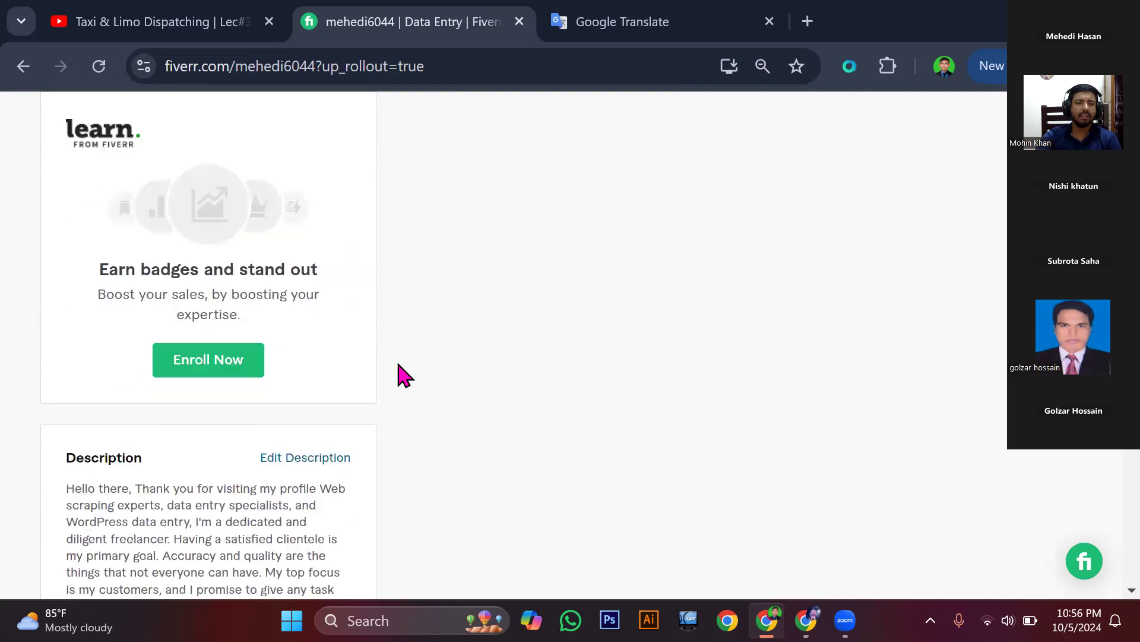
{"action": "scroll", "coordinate": [405, 376], "scroll_direction": "down", "scroll_amount": 2}
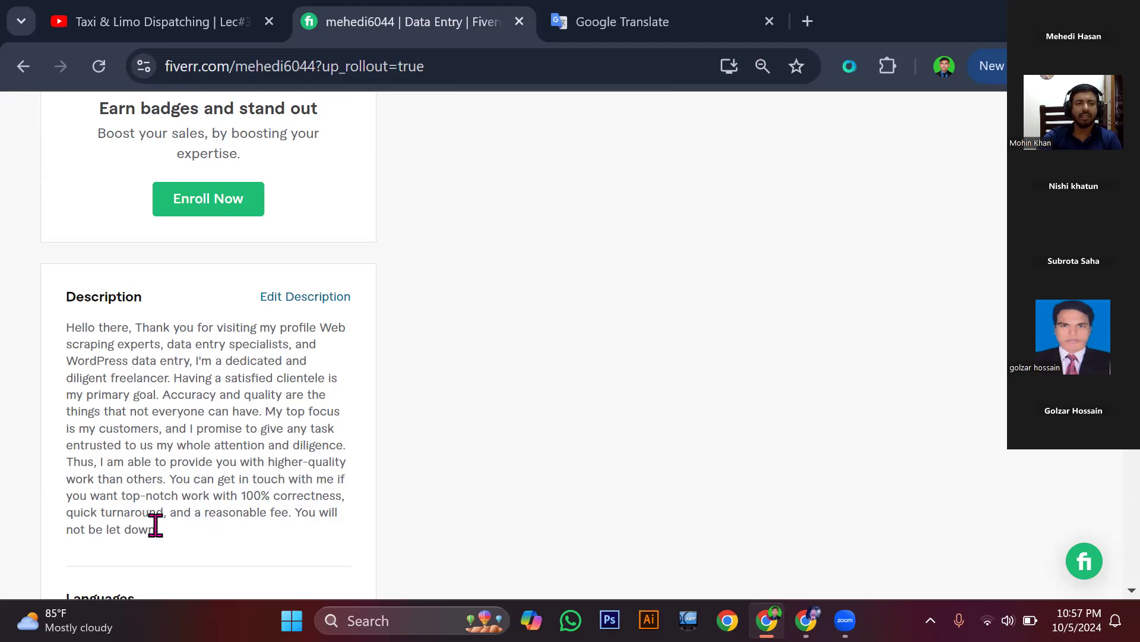
{"action": "triple_click", "coordinate": [73, 326]}
{"action": "key", "text": "super+c"}
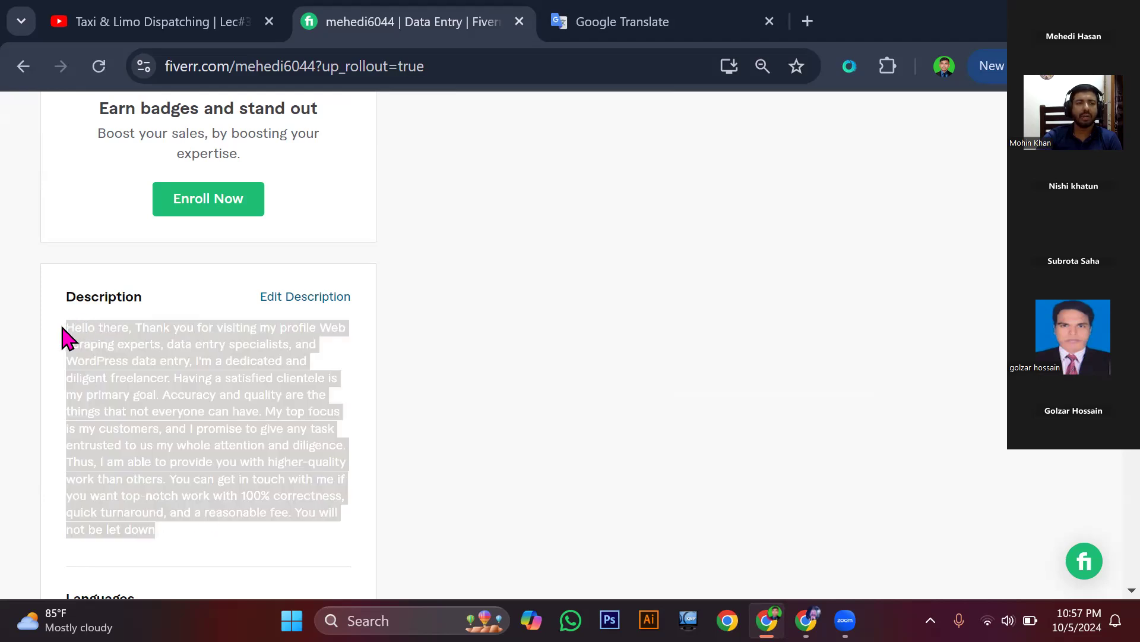
{"action": "right_click", "coordinate": [118, 341]}
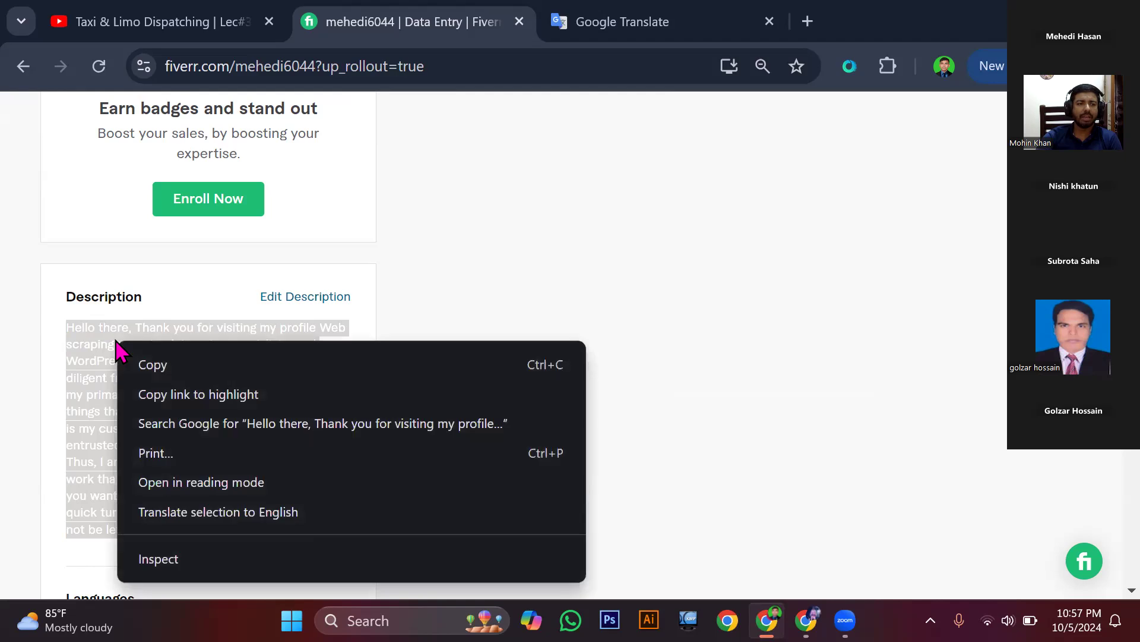
{"action": "left_click", "coordinate": [165, 363]}
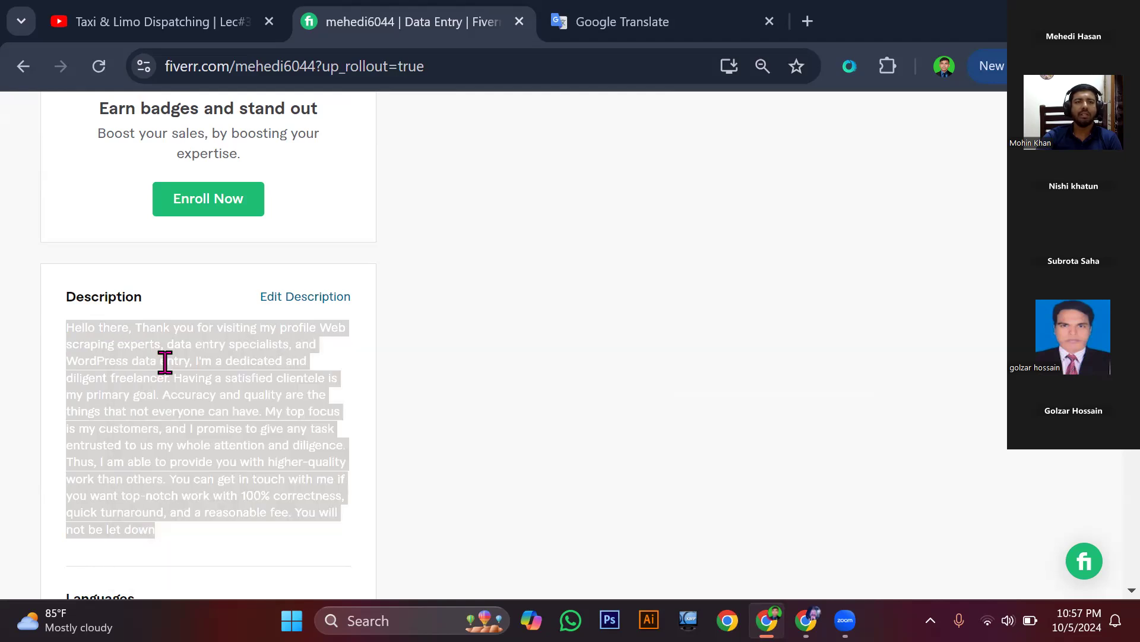
{"action": "mouse_move", "coordinate": [204, 311]}
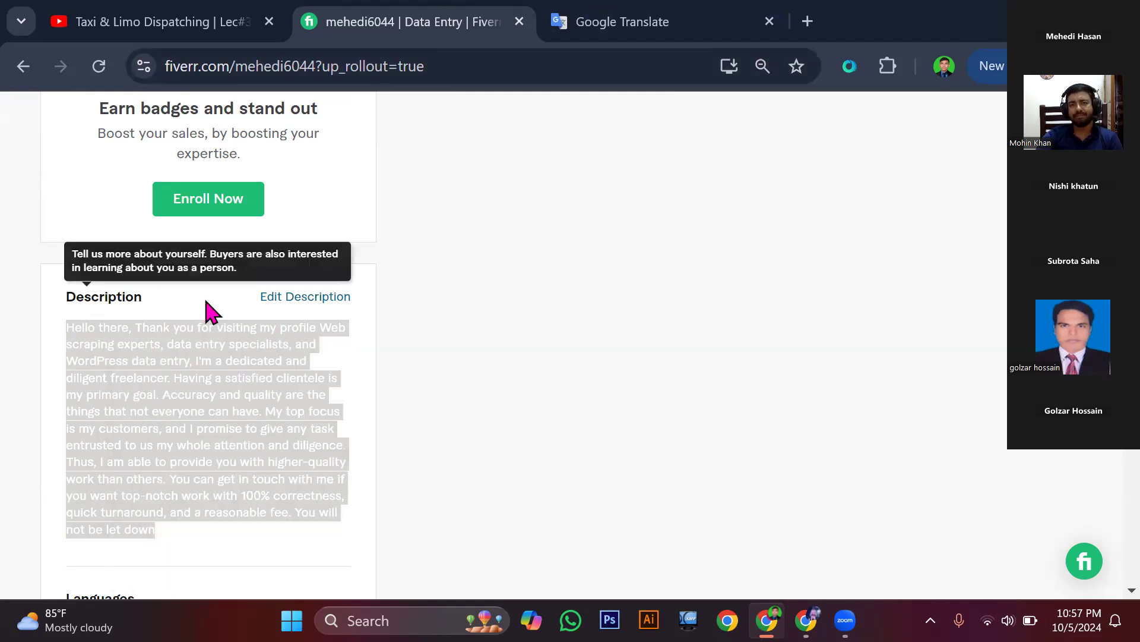
Search Google for "free online grammar checker" in a new browser tab.
{"action": "left_click", "coordinate": [809, 21]}
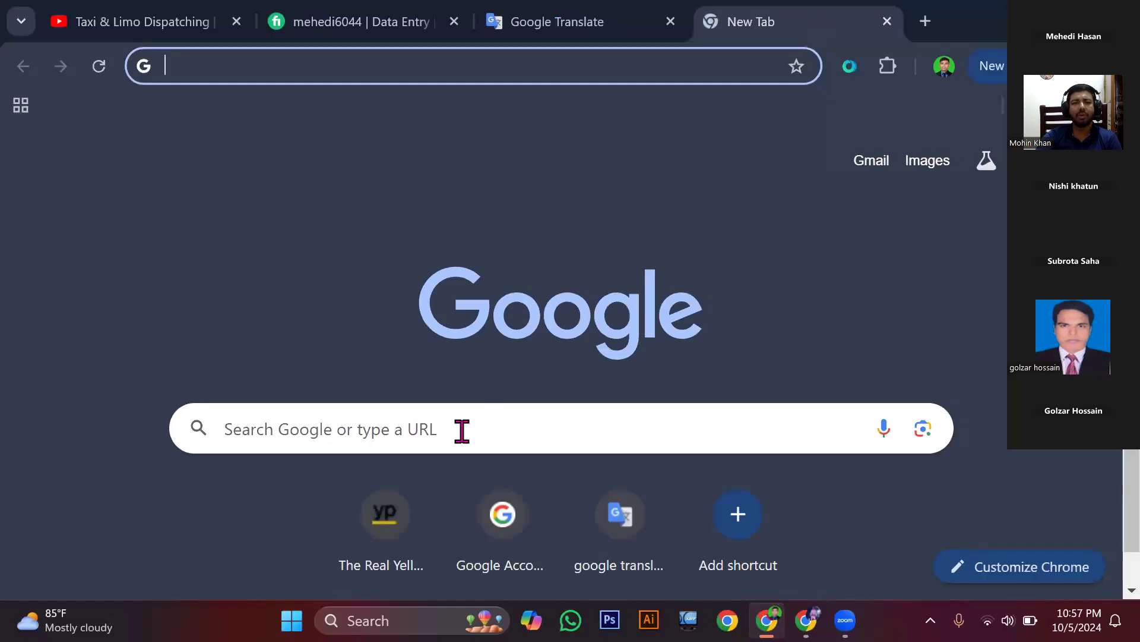
{"action": "left_click", "coordinate": [433, 426]}
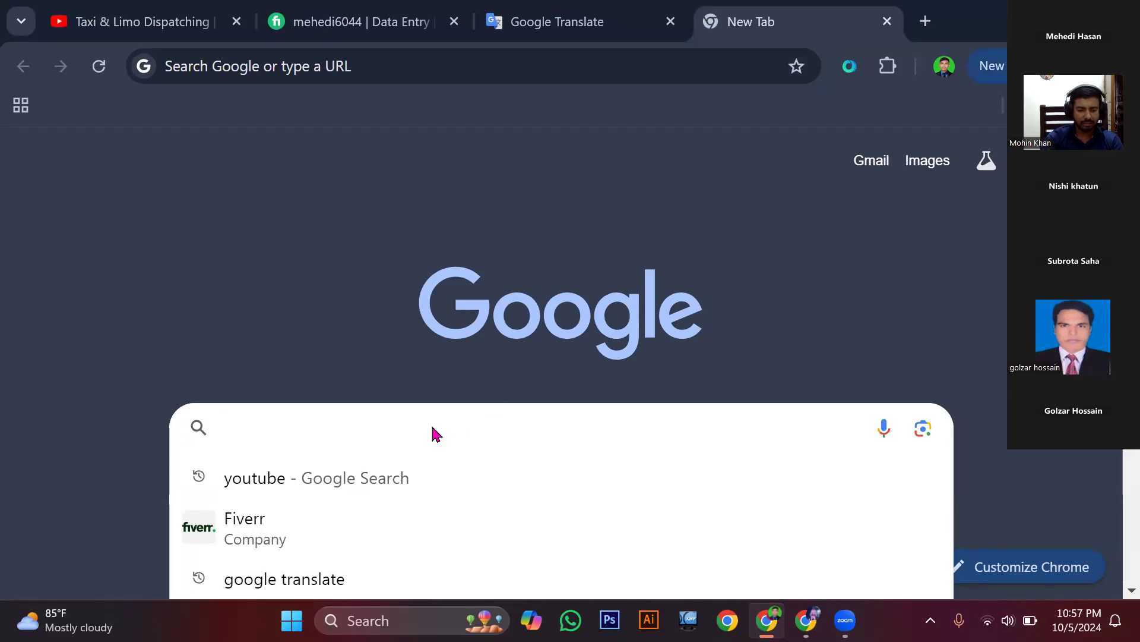
{"action": "type", "text": "f"}
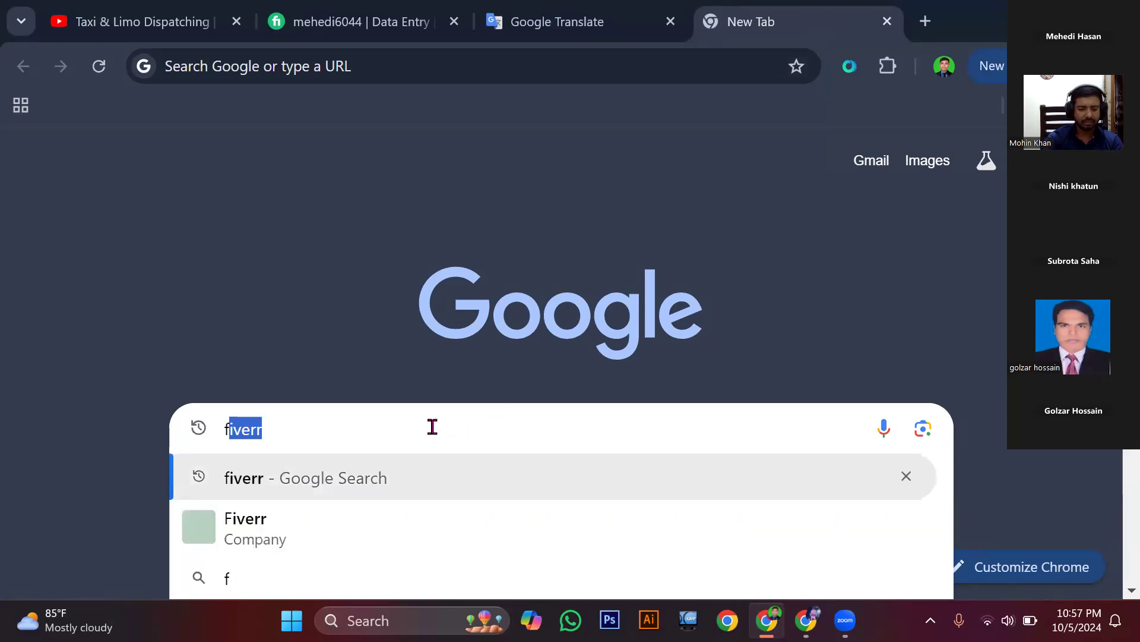
{"action": "type", "text": "ree on"}
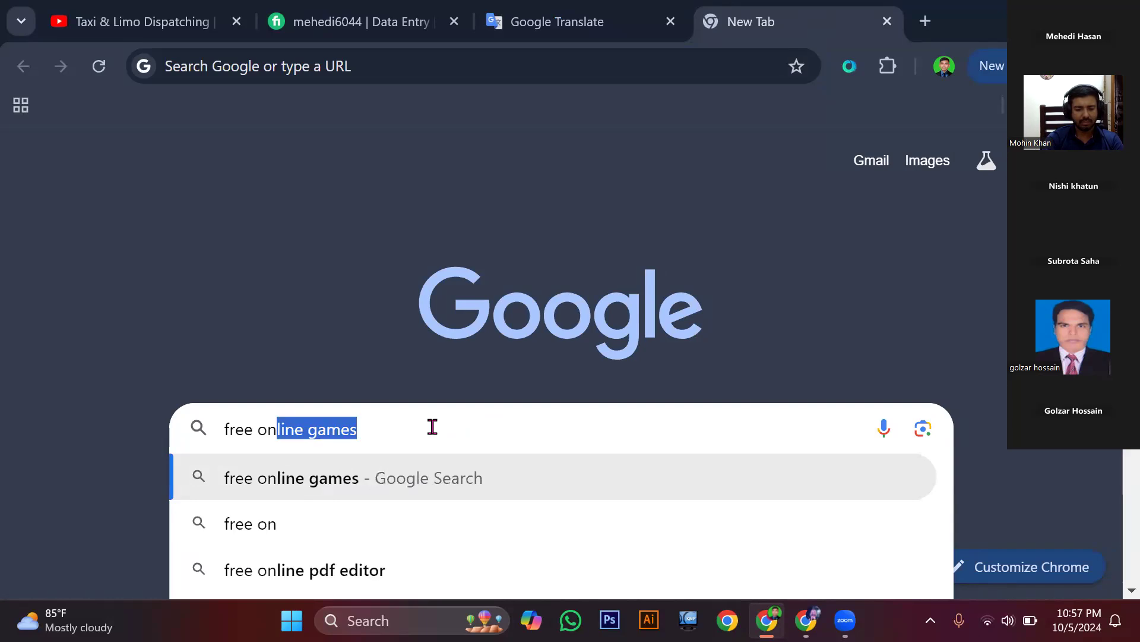
{"action": "type", "text": "line"}
{"action": "key", "text": "BackSpace"}
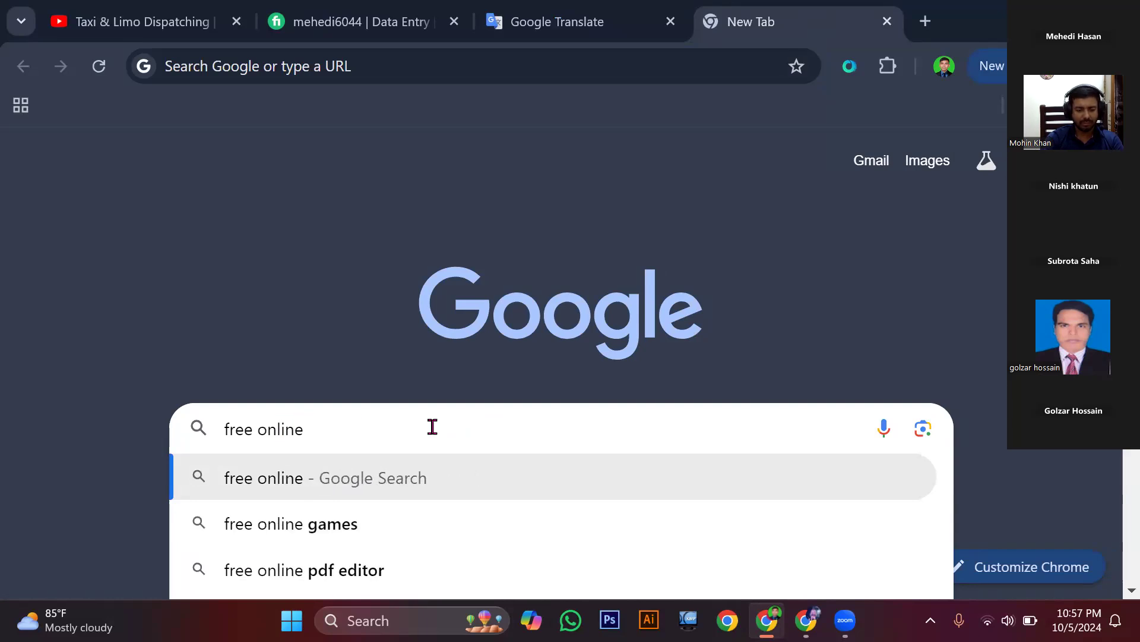
{"action": "type", "text": "gr"}
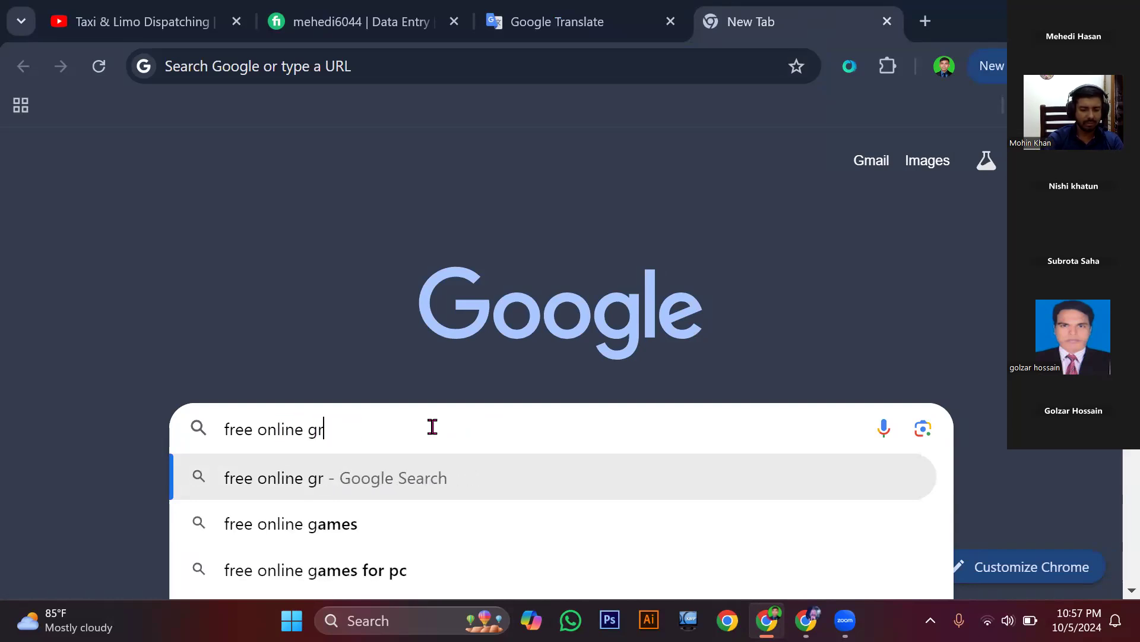
{"action": "type", "text": "amma"}
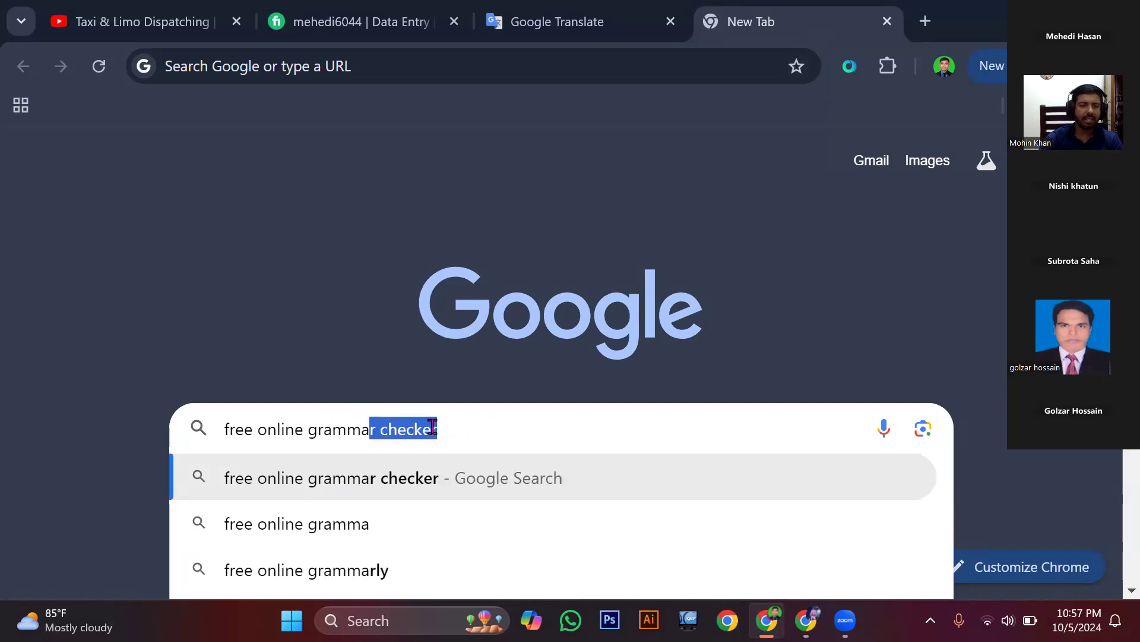
{"action": "left_click", "coordinate": [321, 494]}
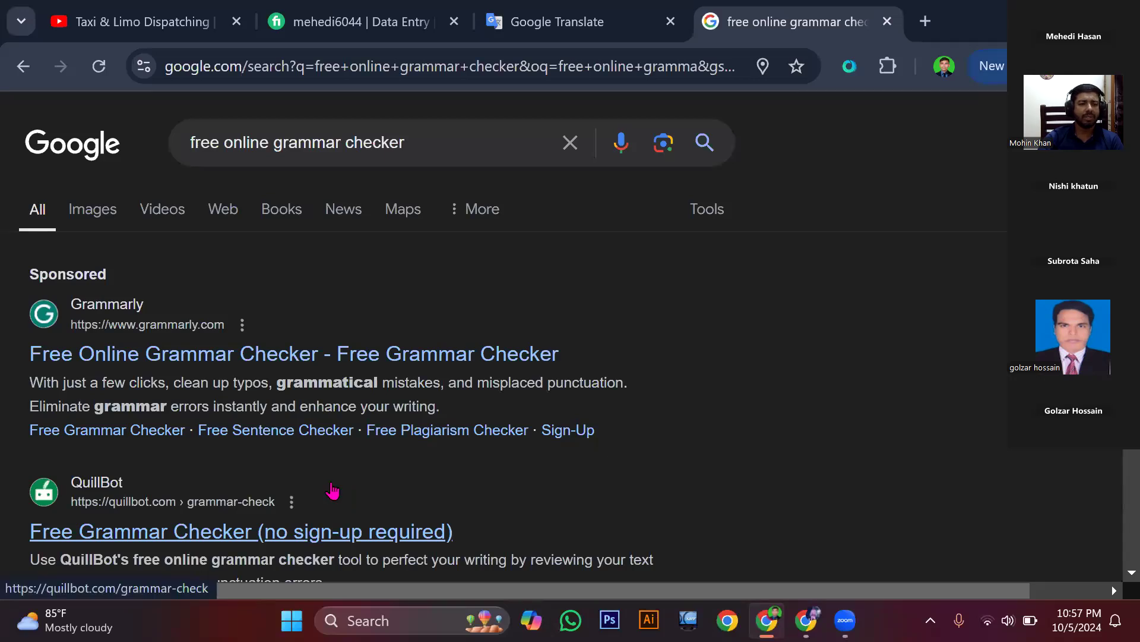
Open GrammarCheck's "Free Grammar Checker (Online Editor)" page from the search results.
{"action": "scroll", "coordinate": [190, 374], "scroll_direction": "down", "scroll_amount": 3}
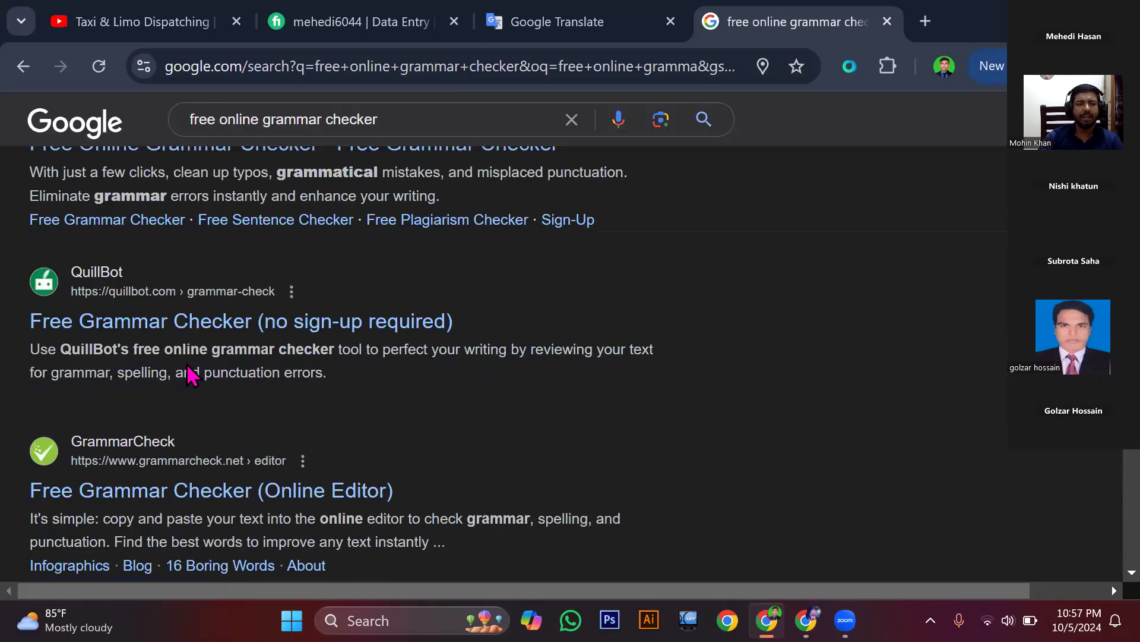
{"action": "scroll", "coordinate": [190, 374], "scroll_direction": "down", "scroll_amount": 2}
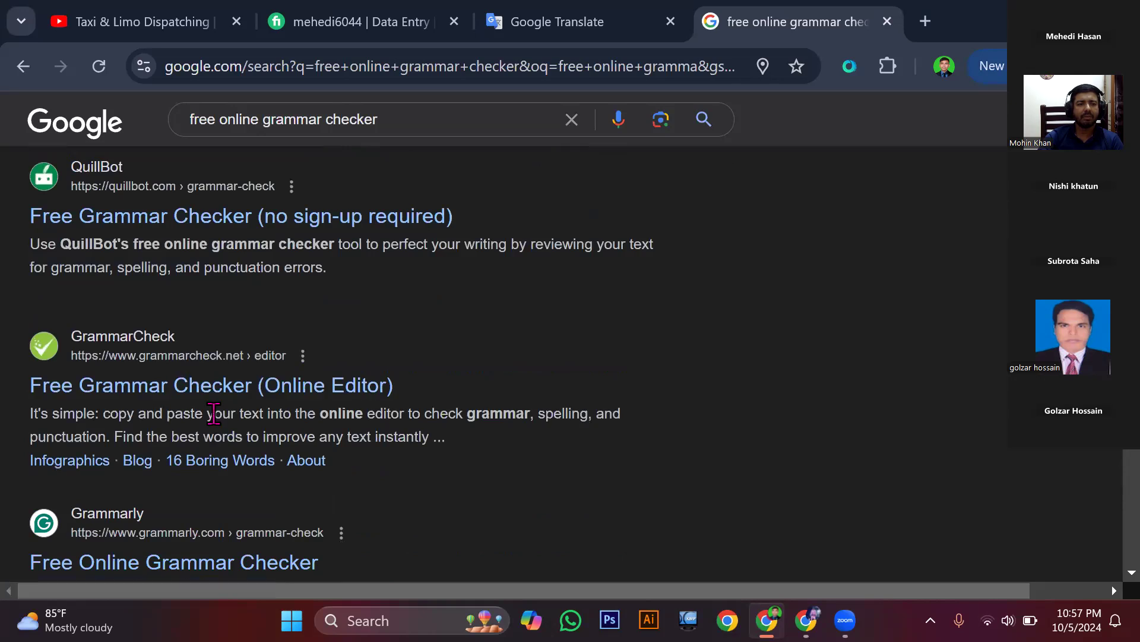
{"action": "left_click", "coordinate": [123, 395]}
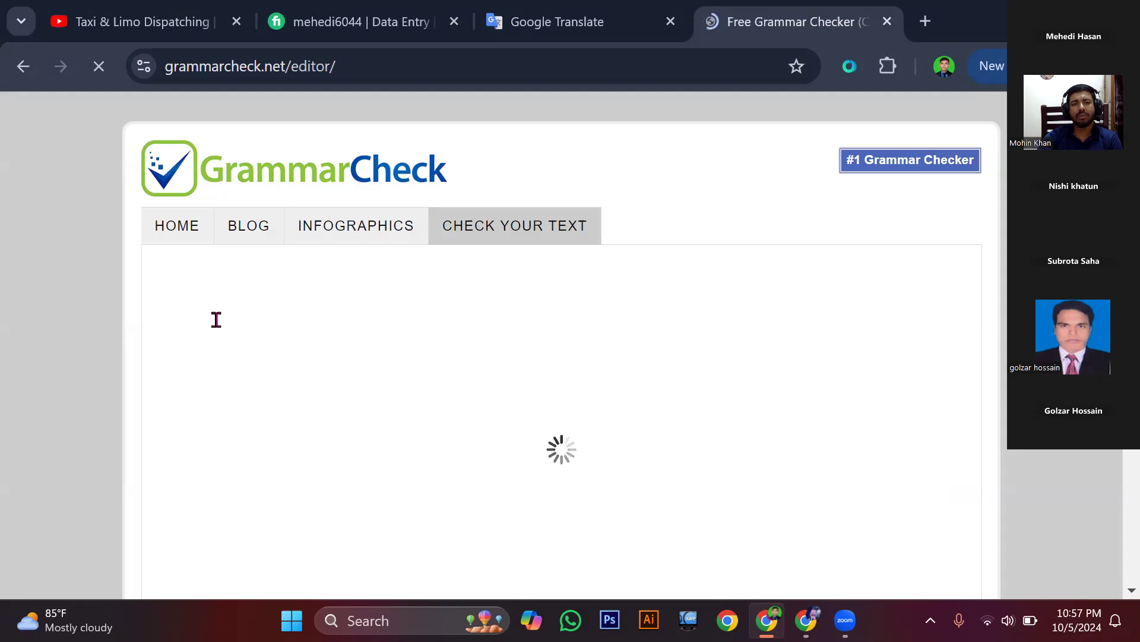
Paste the copied profile description into the GrammarCheck editor and look over the check options and instructions below it.
{"action": "left_click", "coordinate": [167, 267]}
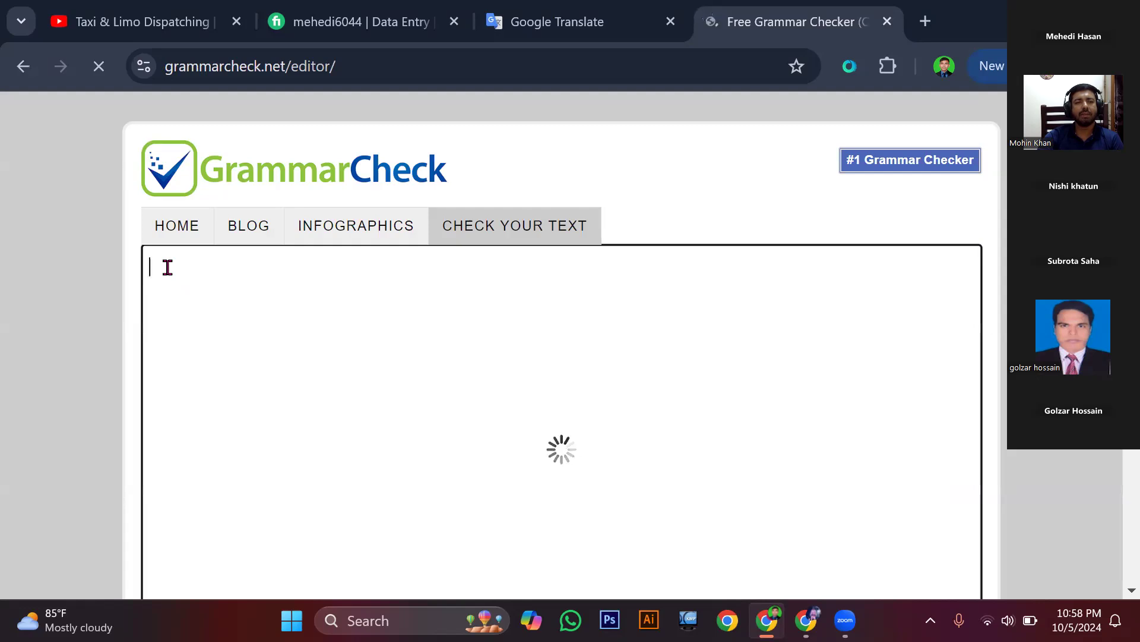
{"action": "right_click", "coordinate": [168, 271]}
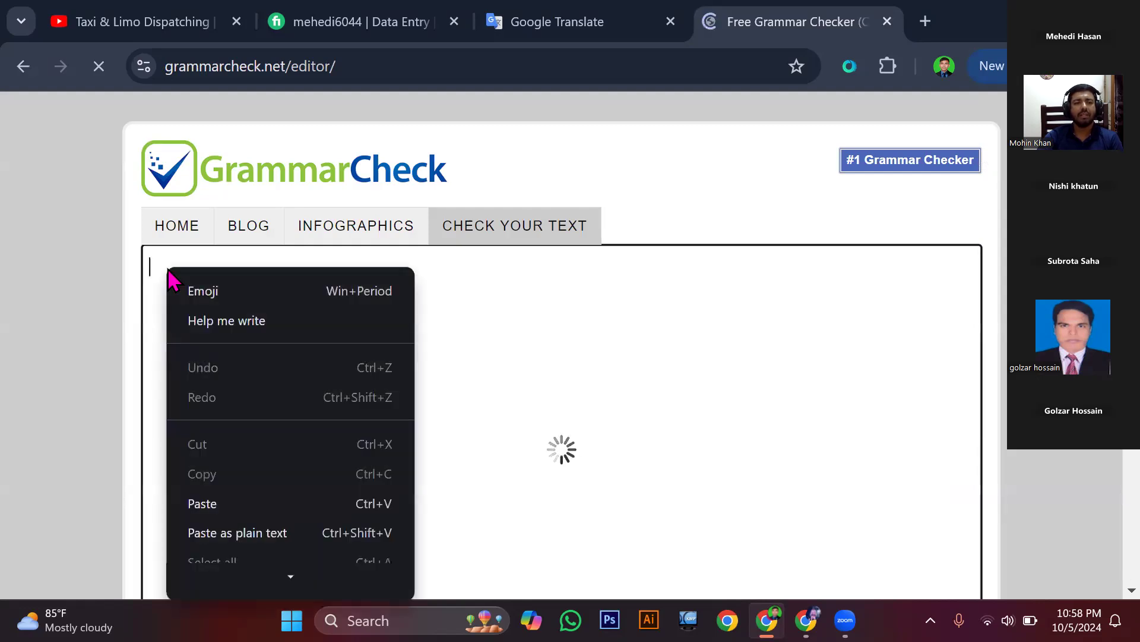
{"action": "left_click", "coordinate": [208, 505]}
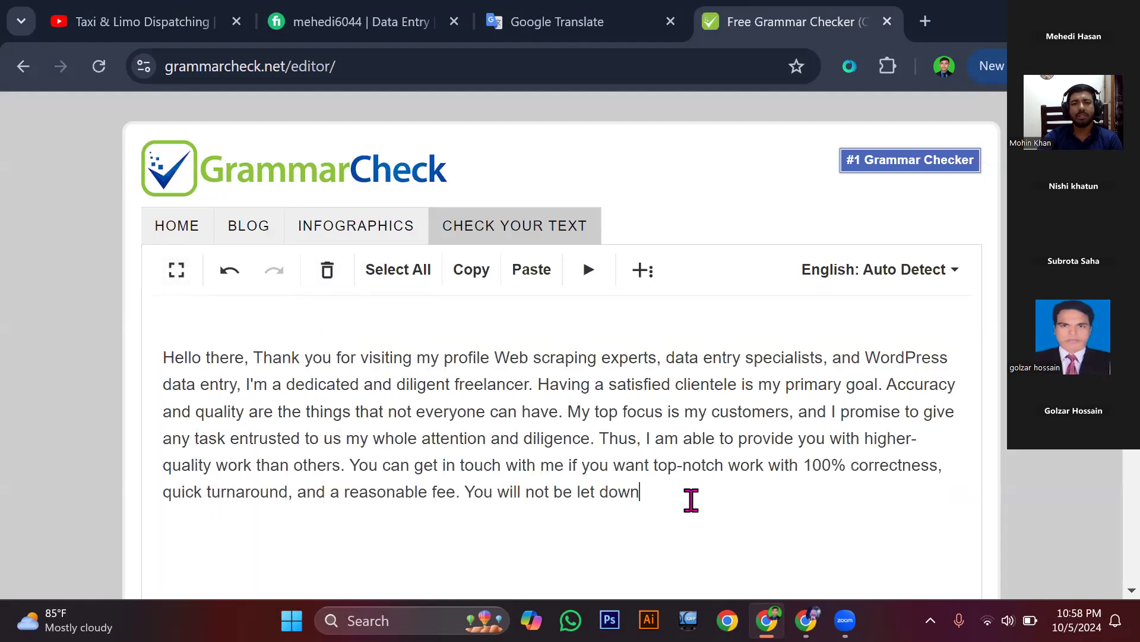
{"action": "scroll", "coordinate": [690, 499], "scroll_direction": "down", "scroll_amount": 2}
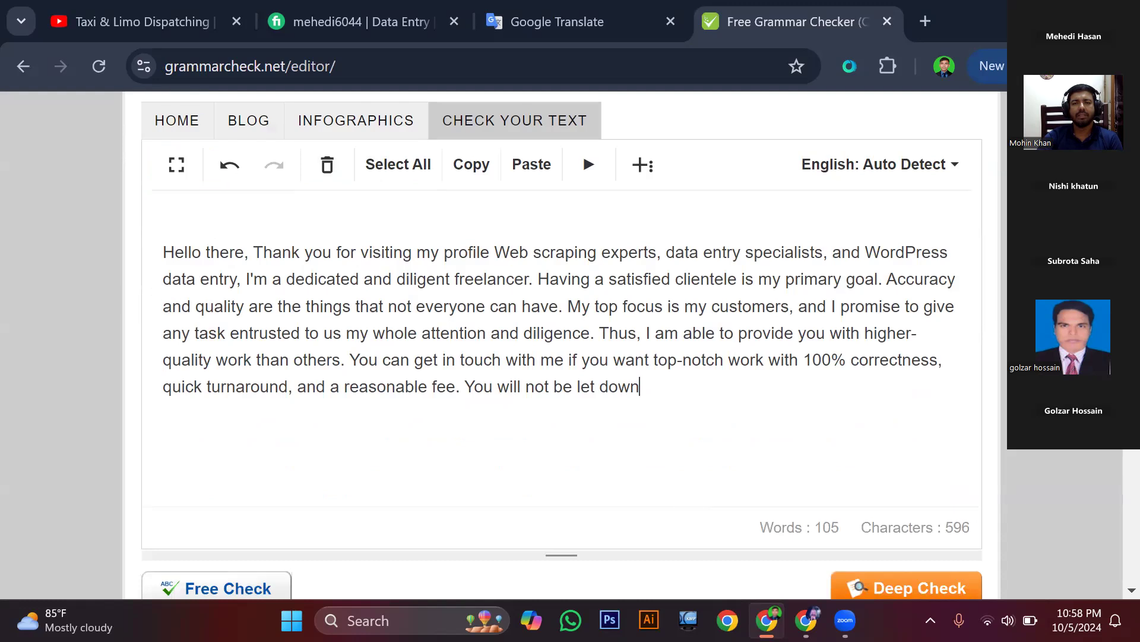
{"action": "scroll", "coordinate": [691, 500], "scroll_direction": "down", "scroll_amount": 10}
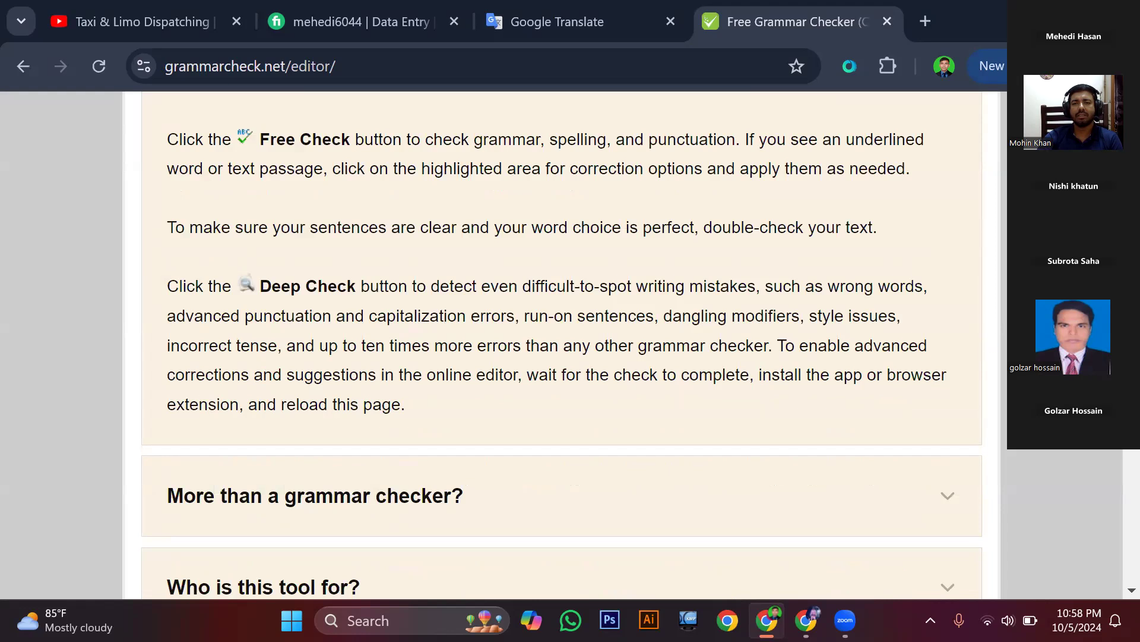
{"action": "scroll", "coordinate": [561, 345], "scroll_direction": "up", "scroll_amount": 5}
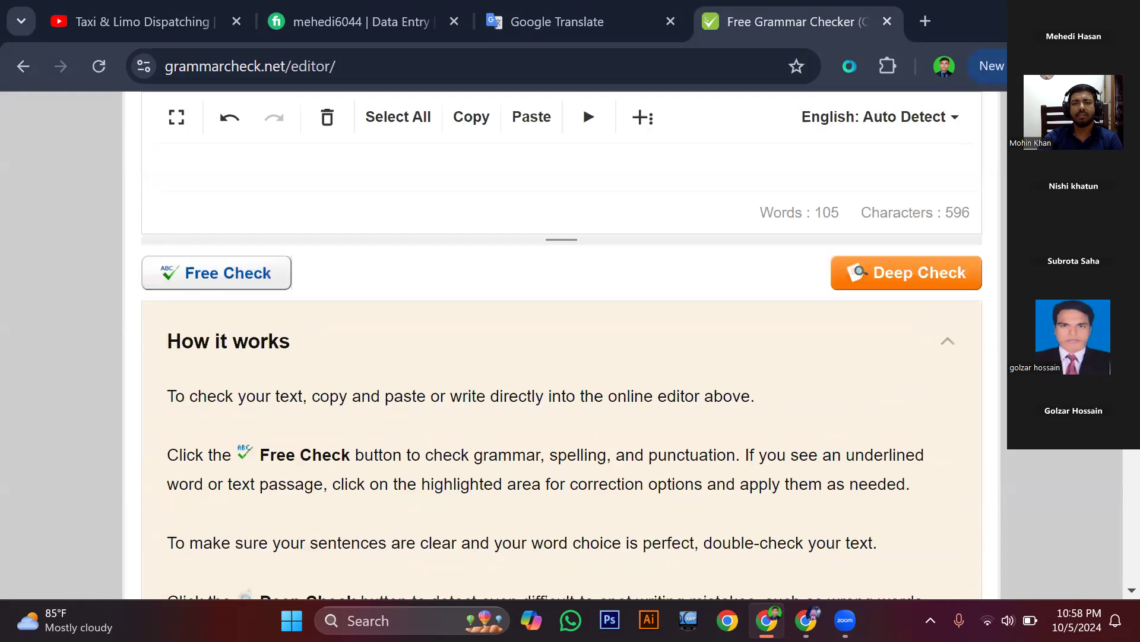
{"action": "scroll", "coordinate": [562, 344], "scroll_direction": "up", "scroll_amount": 3}
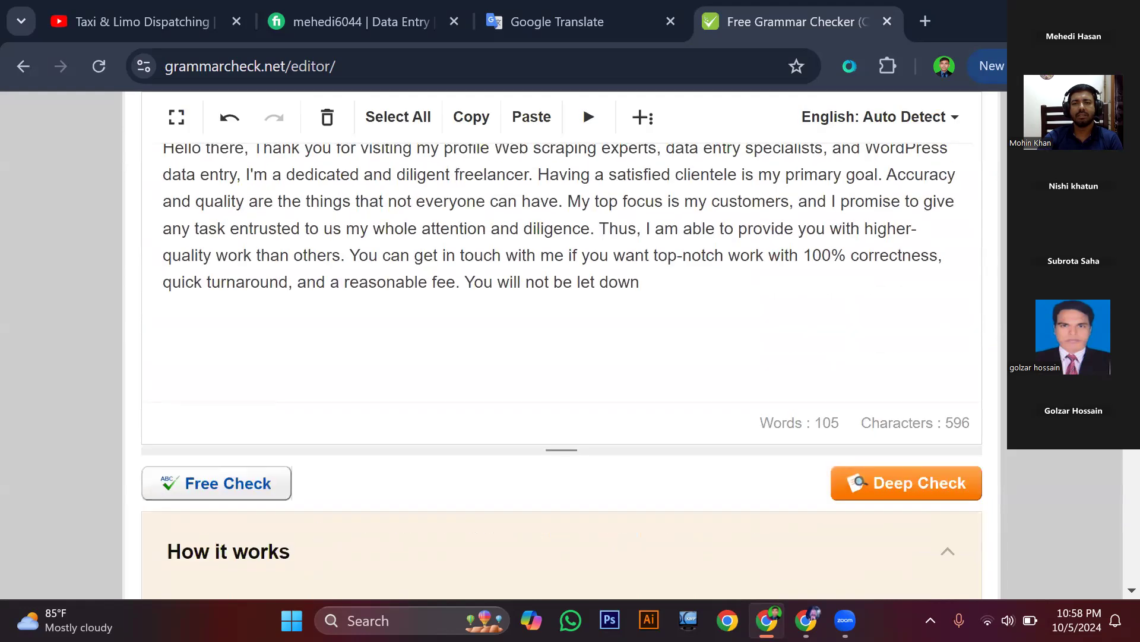